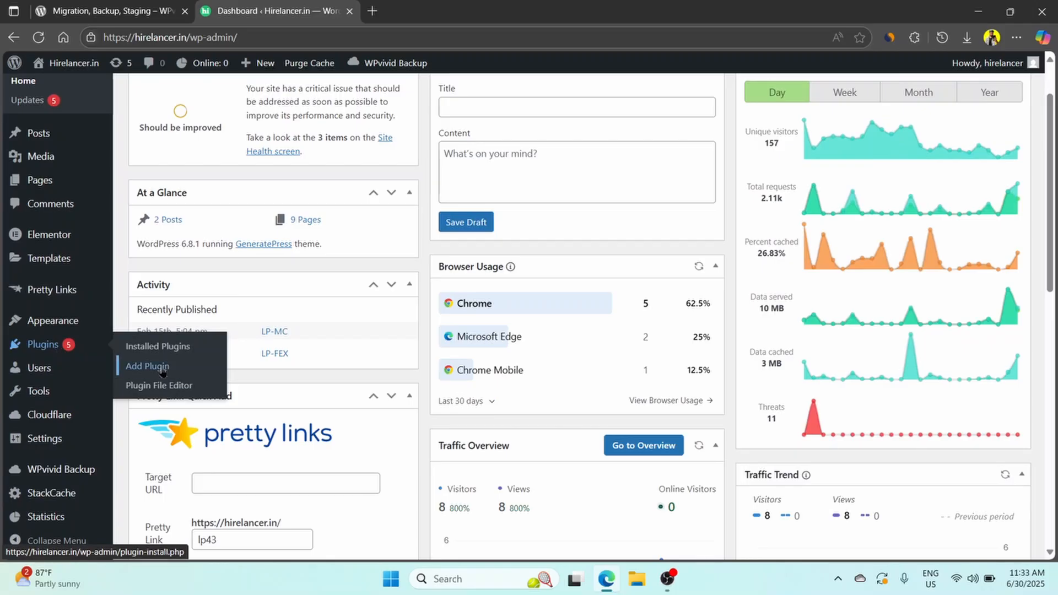
Search the plugin directory for wpvivid and update the WPvivid Backup & Migration plugin.
left_click(162, 370)
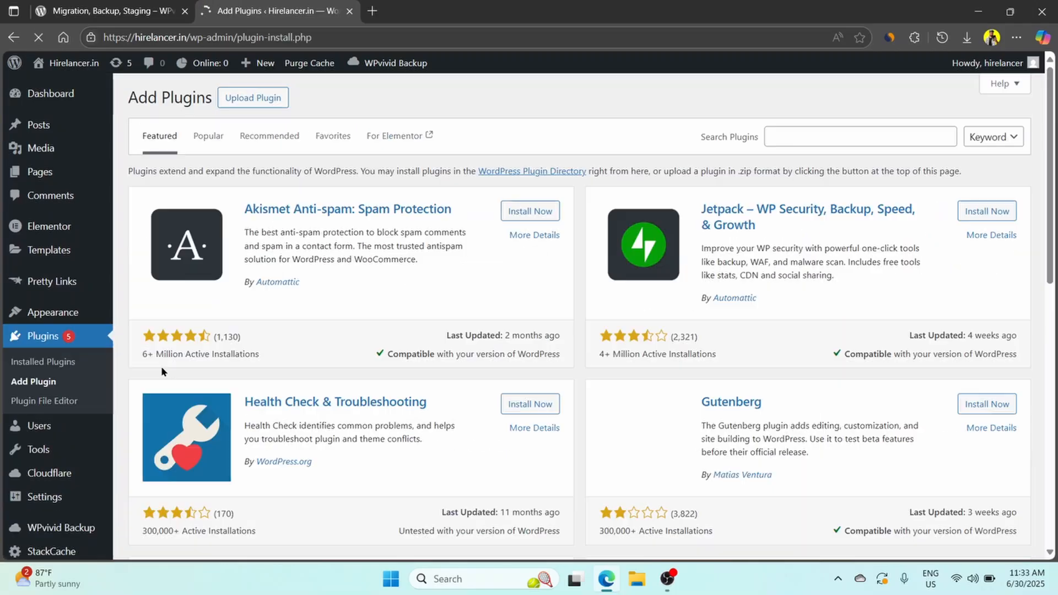
left_click(803, 134)
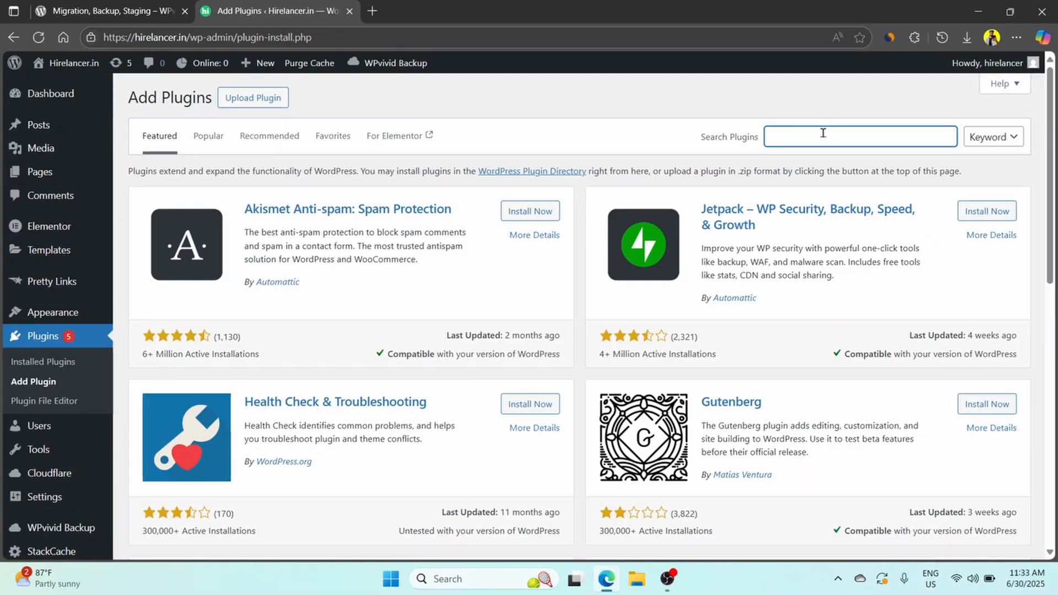
type("wpvivid")
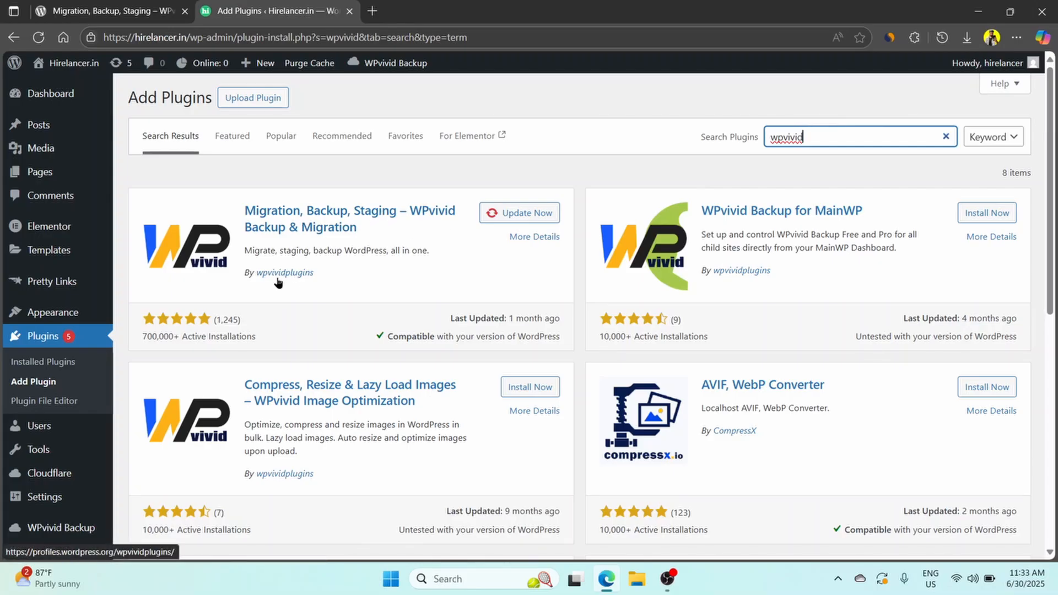
left_click(541, 217)
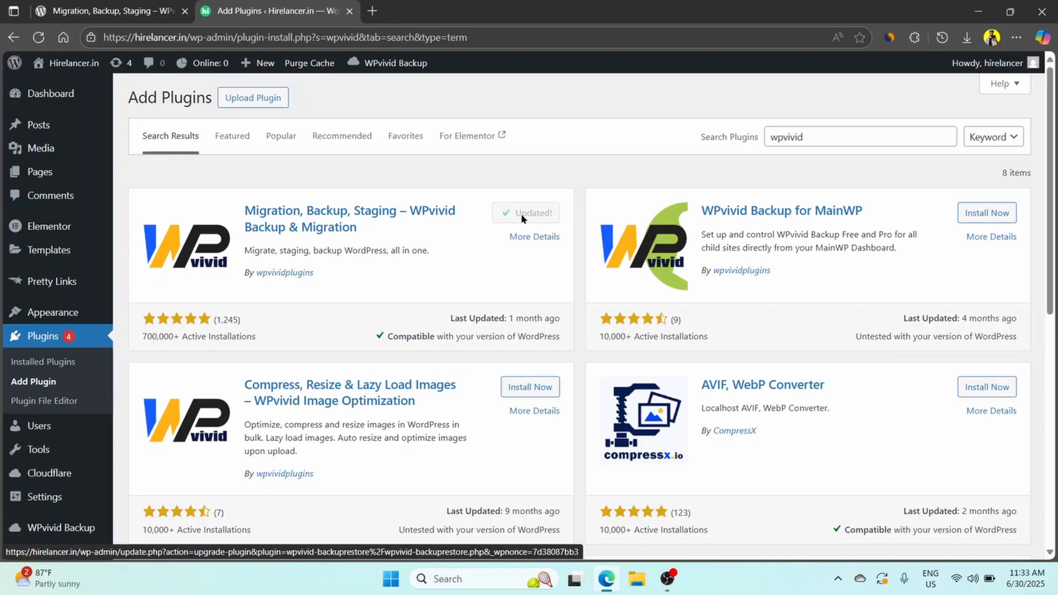
Open the WPvivid Backup page in the site's admin area.
scroll(521, 214, "down", 3)
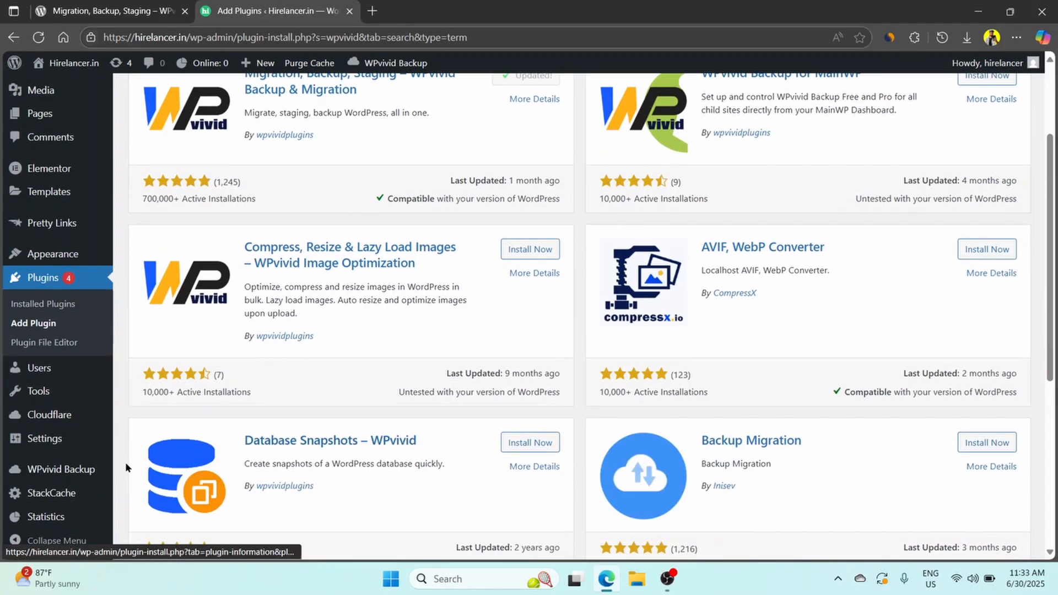
left_click(56, 477)
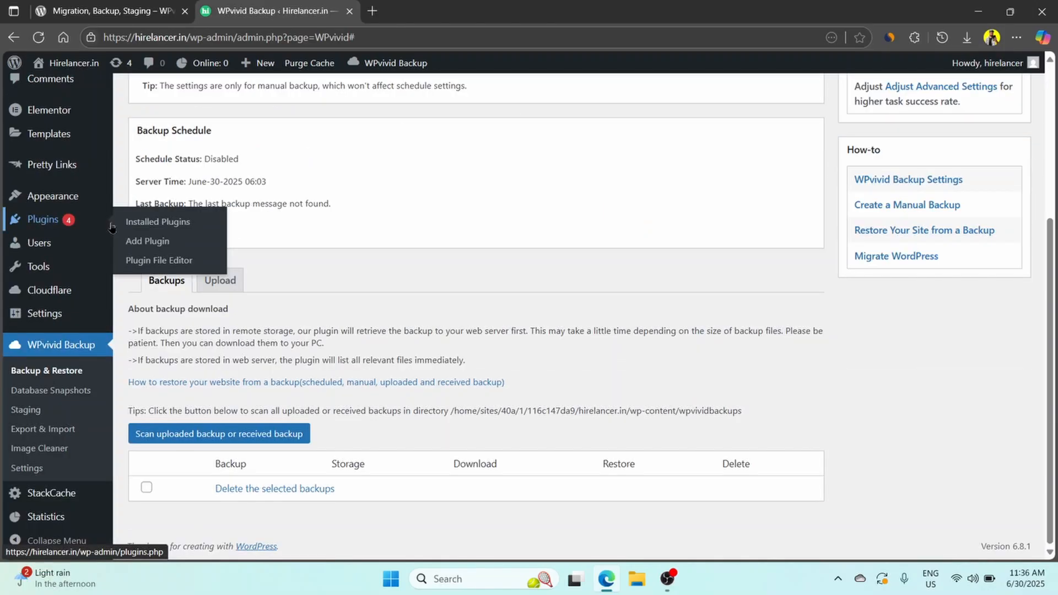
Open the plugin upload form on the Add Plugins page.
mouse_move(93, 225)
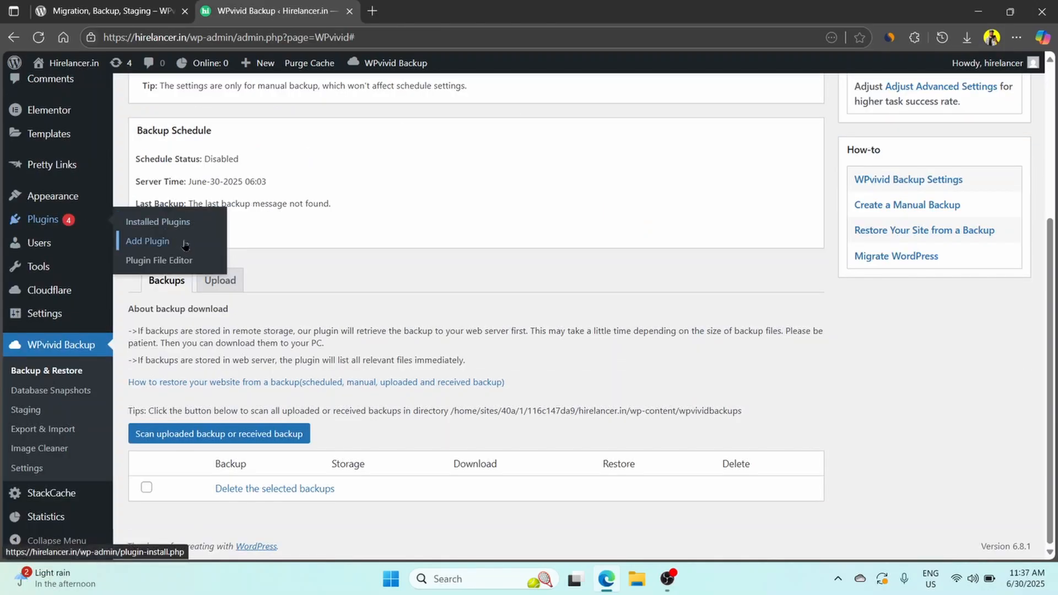
left_click(174, 245)
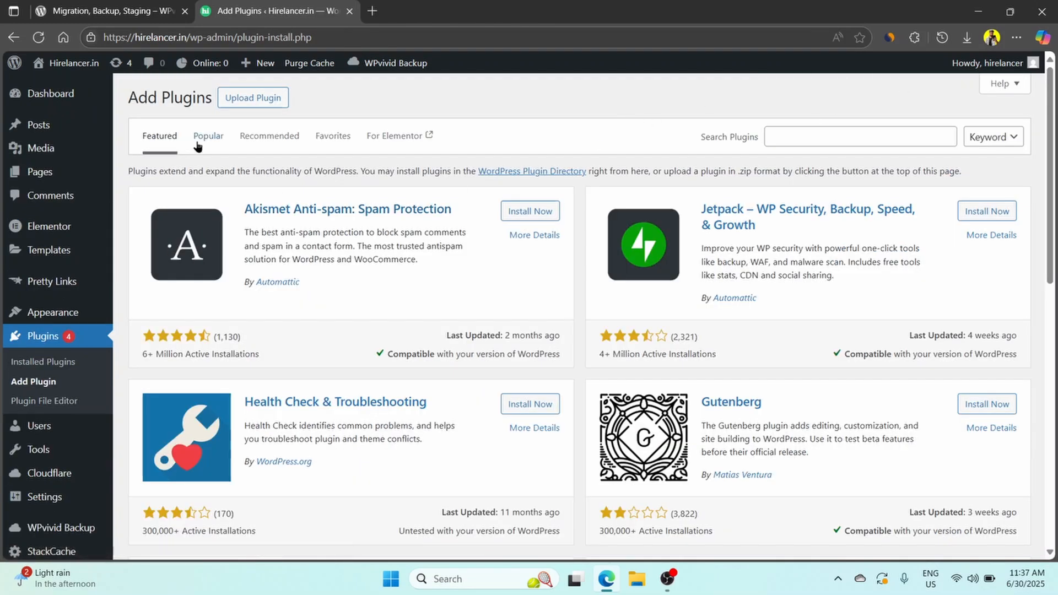
left_click(267, 108)
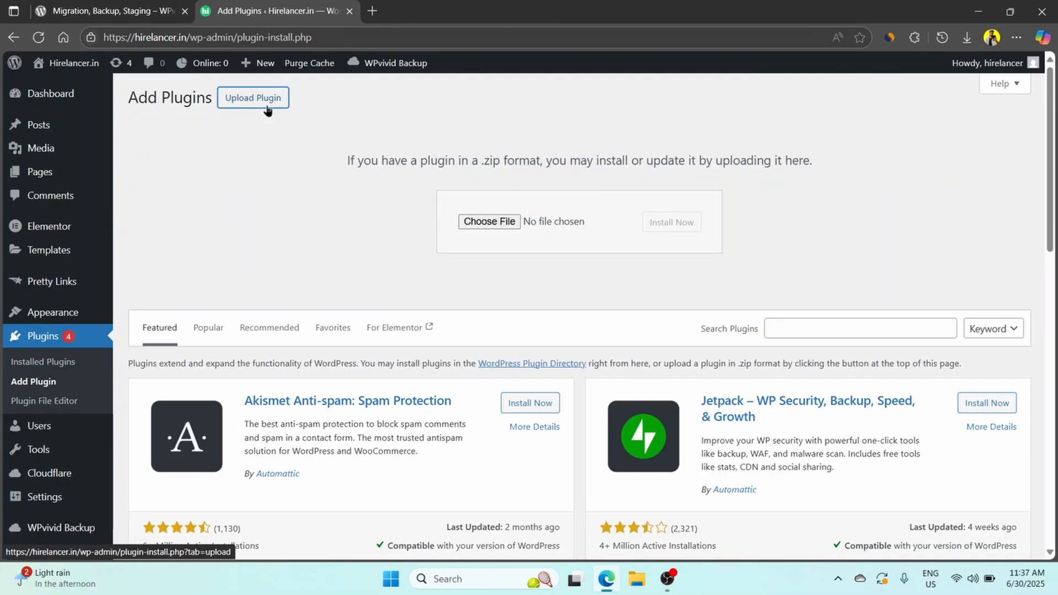
Try to install wpvivid-installerPro.zip from the "WP Plugins, GPL, & Original," folder inside Wordpress on Work Drive (W:).
left_click(478, 224)
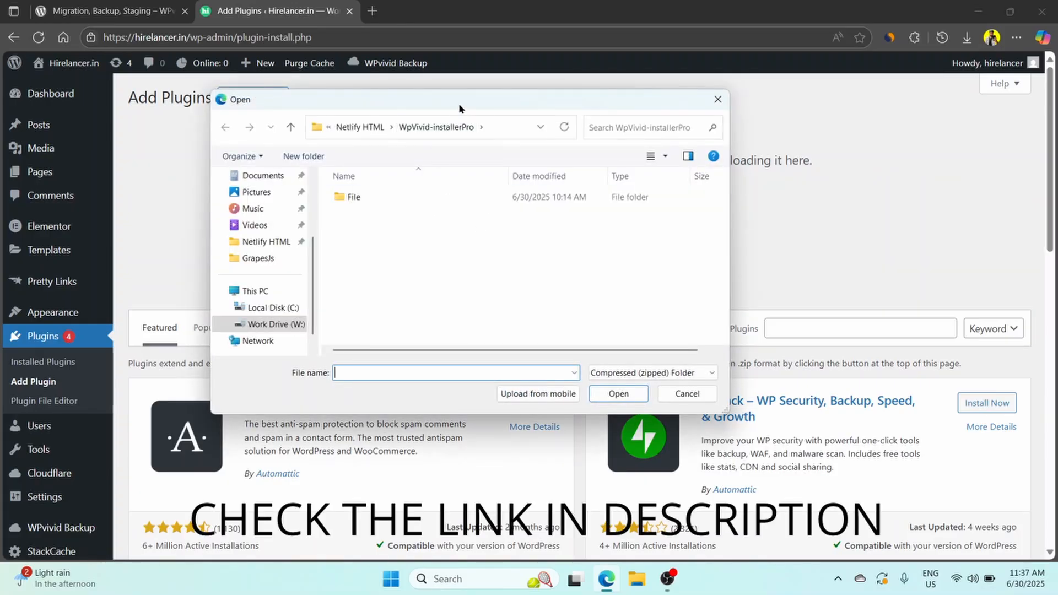
left_click(283, 325)
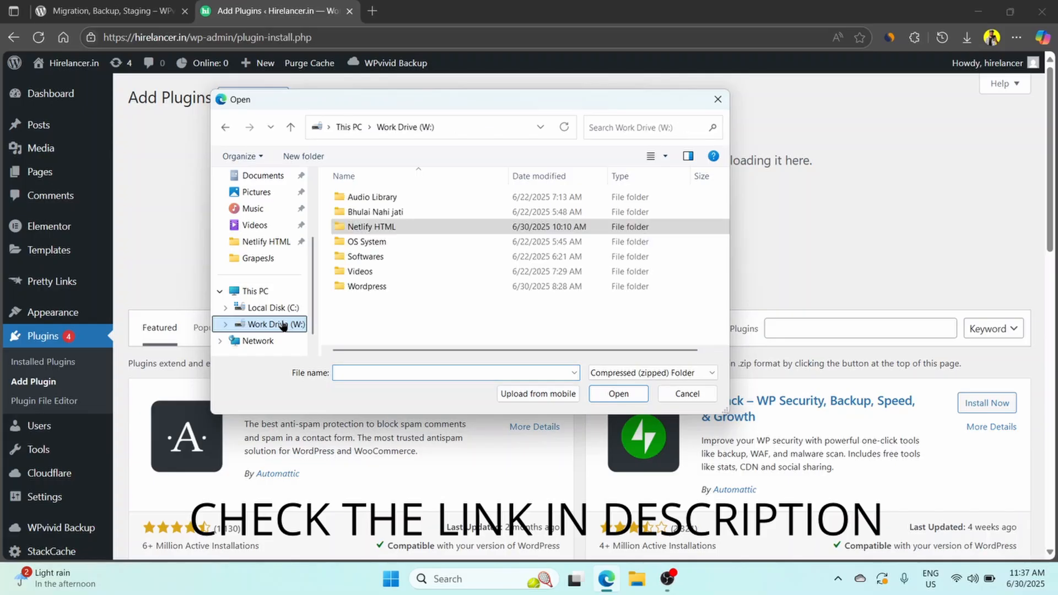
double_click(389, 286)
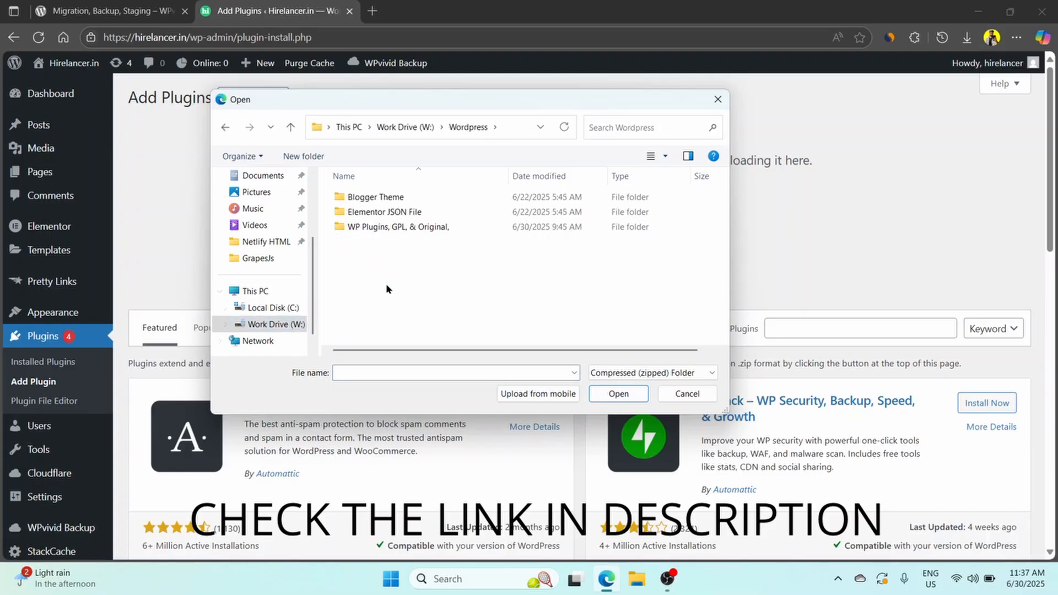
double_click(384, 228)
left_click(379, 331)
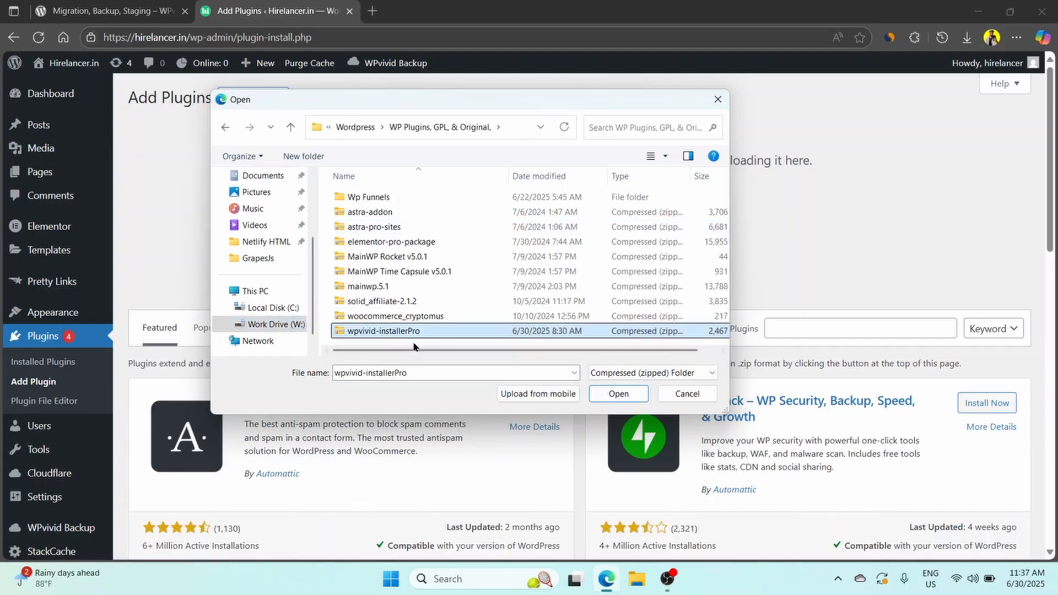
left_click(630, 394)
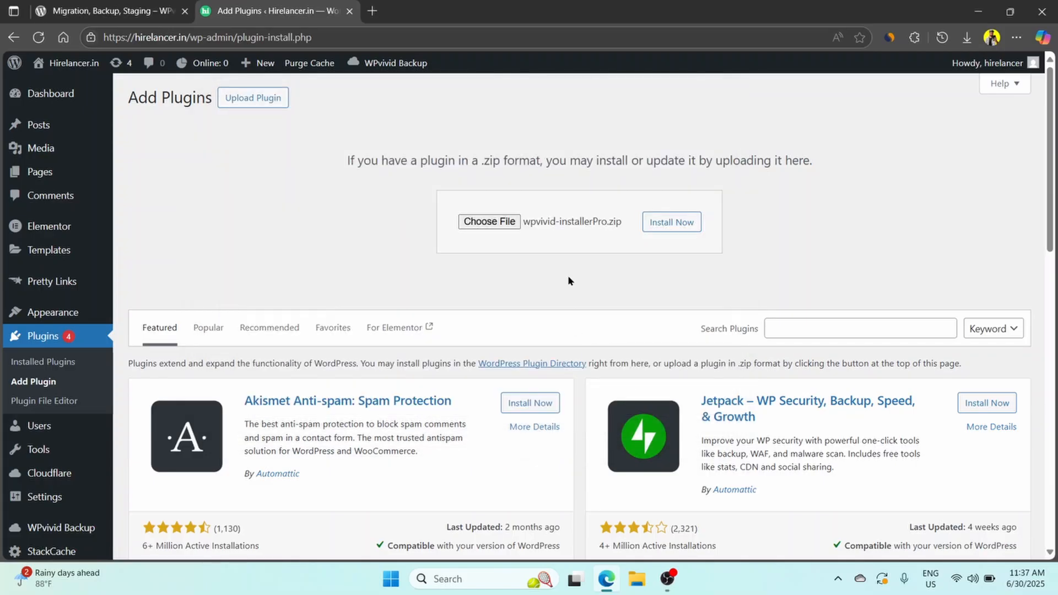
left_click(656, 222)
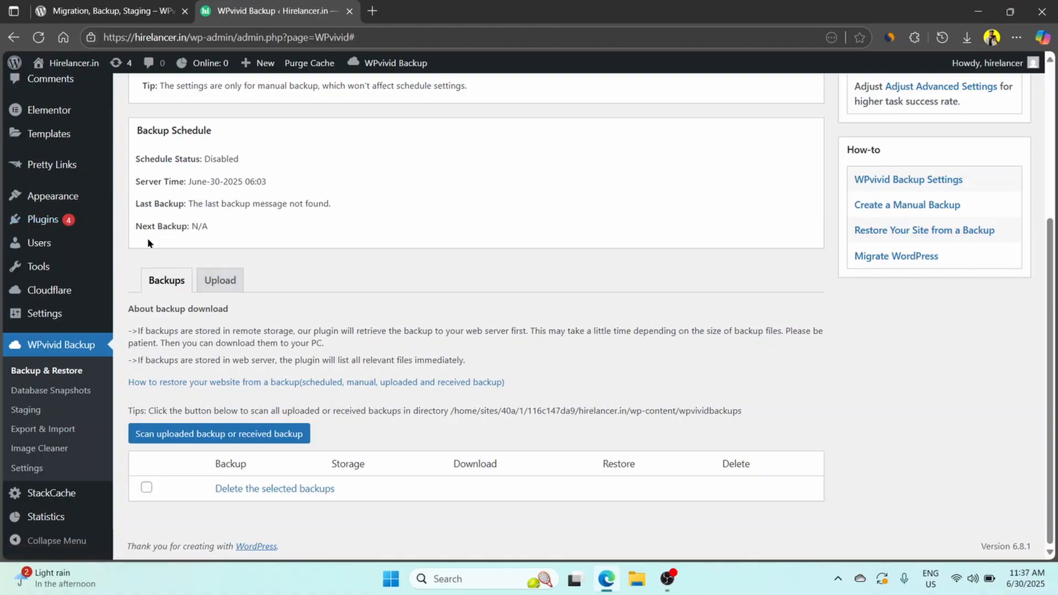
Go to the Add Plugins page and show the form for uploading a plugin ZIP.
mouse_move(43, 220)
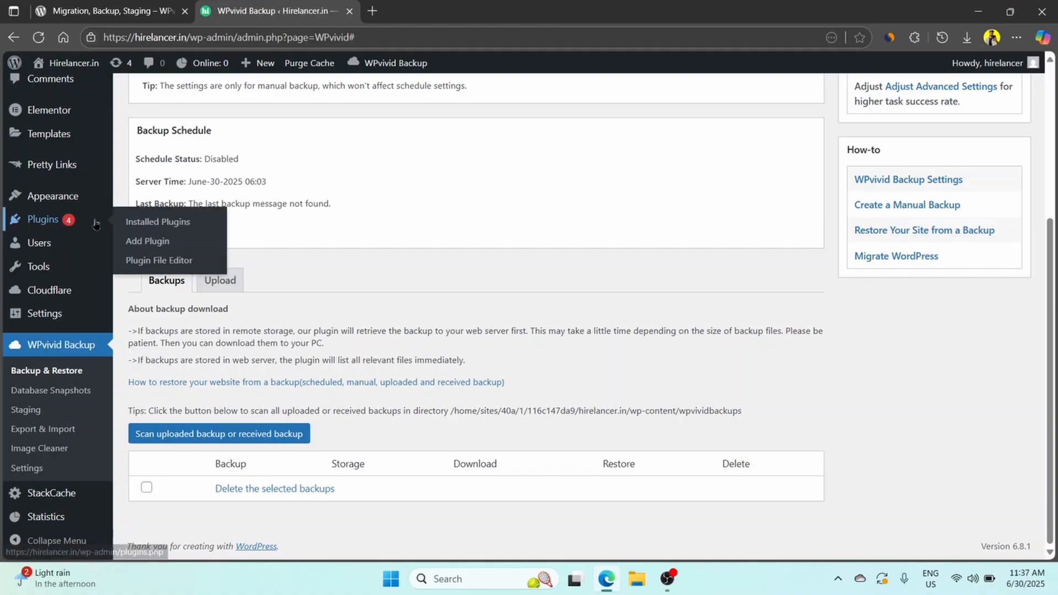
left_click(174, 244)
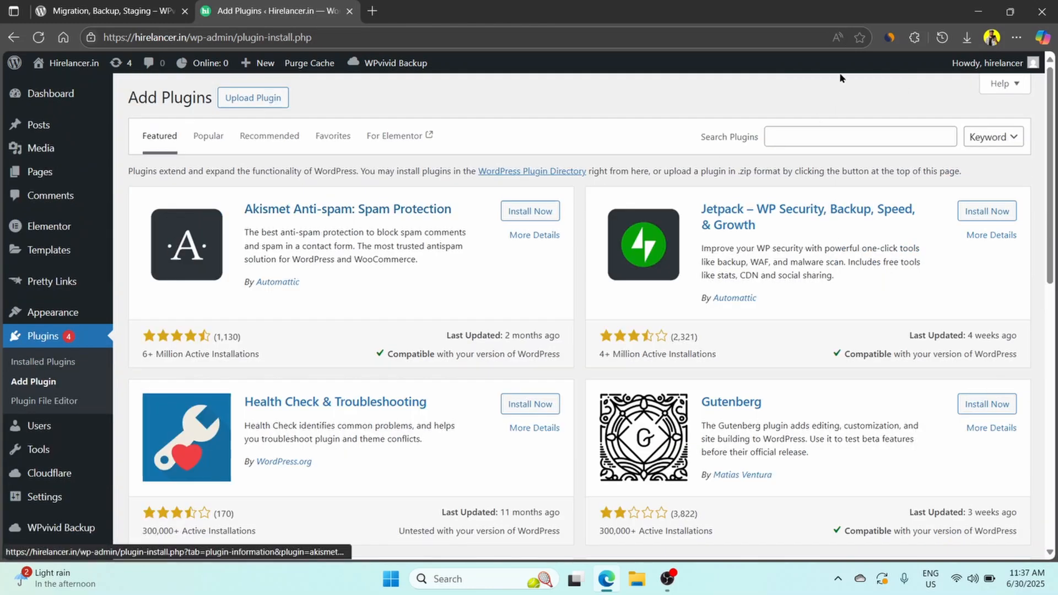
left_click(268, 110)
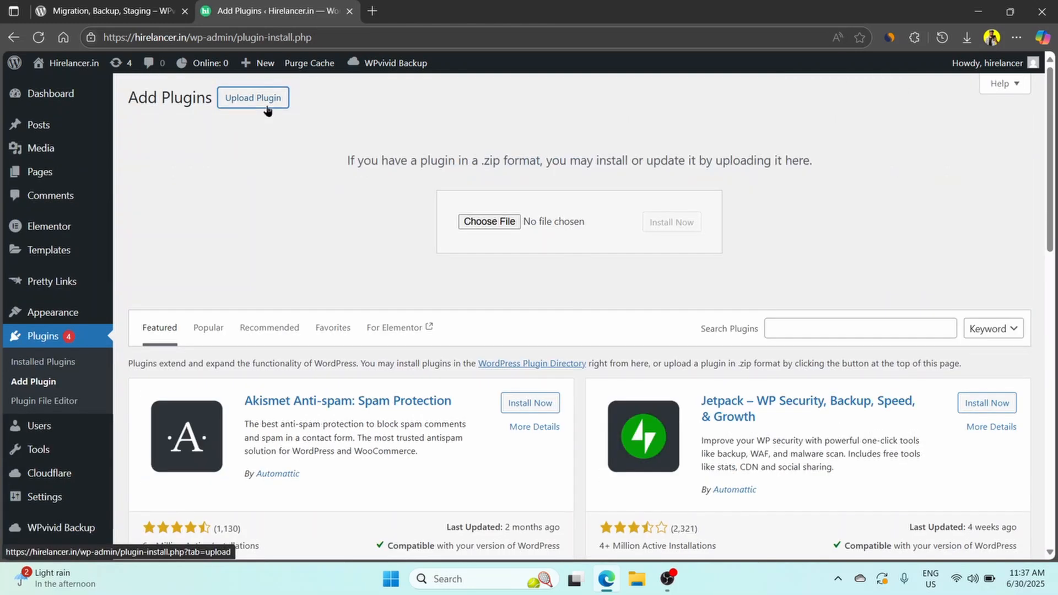
Choose wpvivid-installerPro.zip from Work Drive (W:), Wordpress, "WP Plugins, GPL, & Original," and install it as a plugin.
left_click(478, 222)
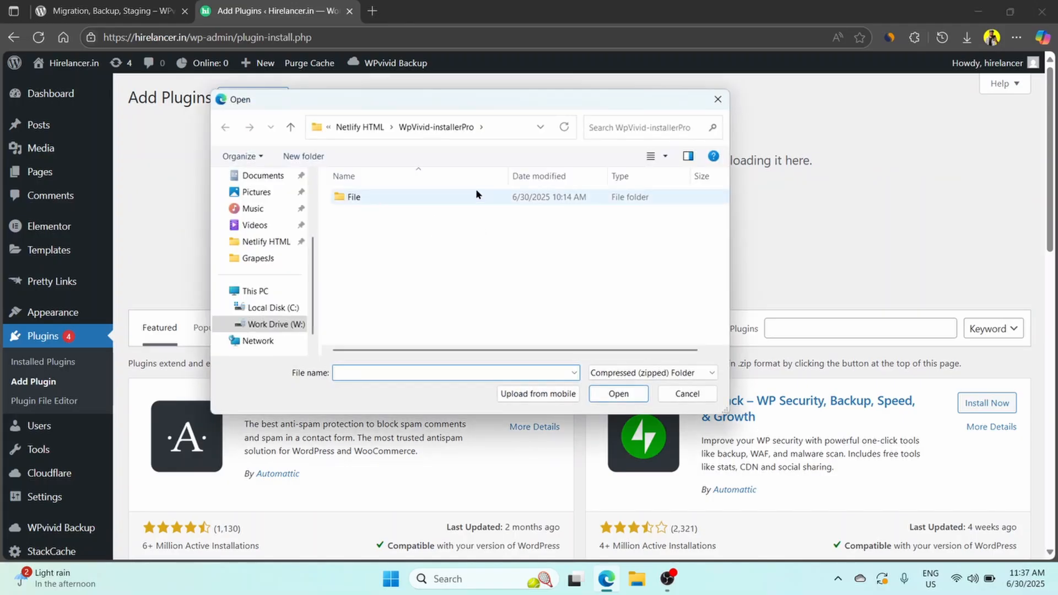
left_click(282, 325)
double_click(389, 287)
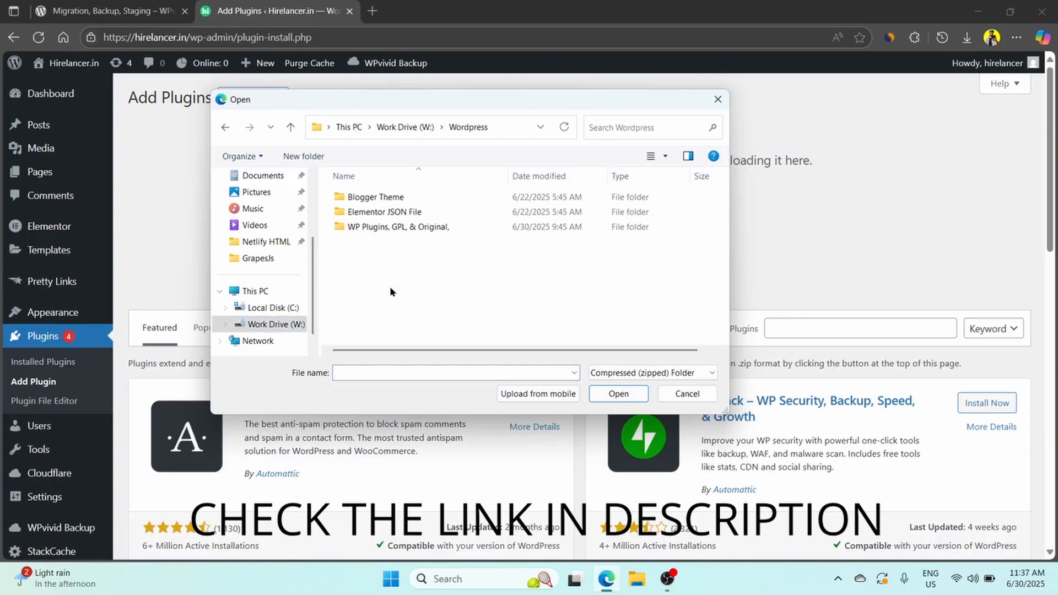
double_click(382, 227)
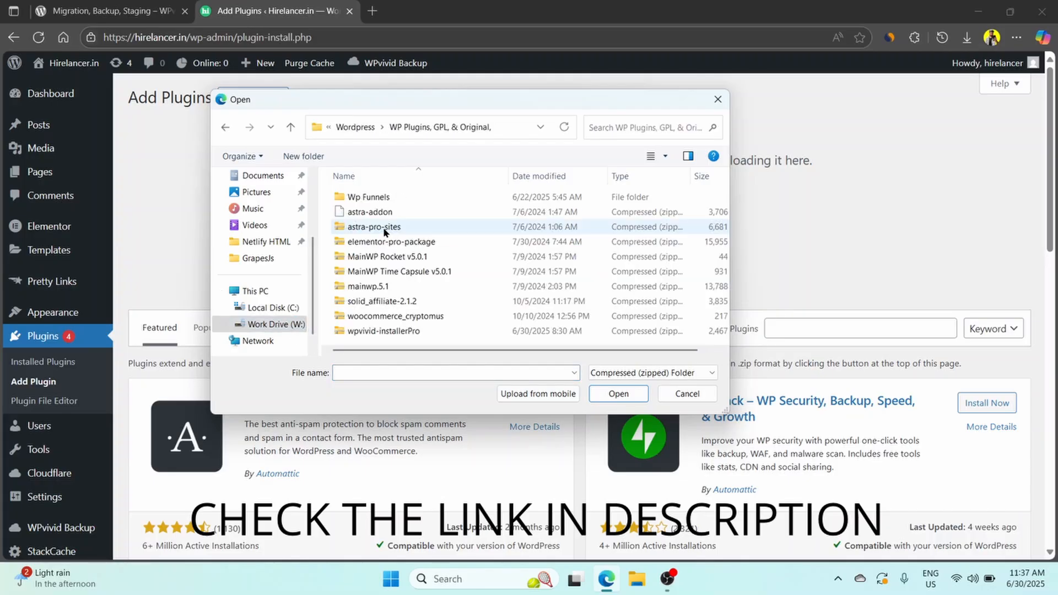
left_click(377, 330)
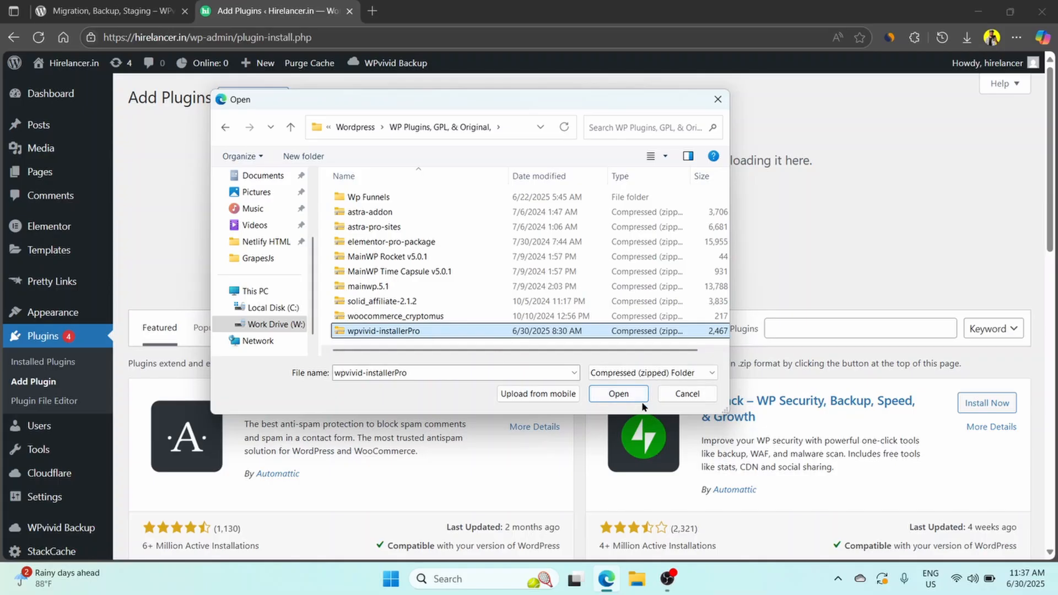
left_click(619, 395)
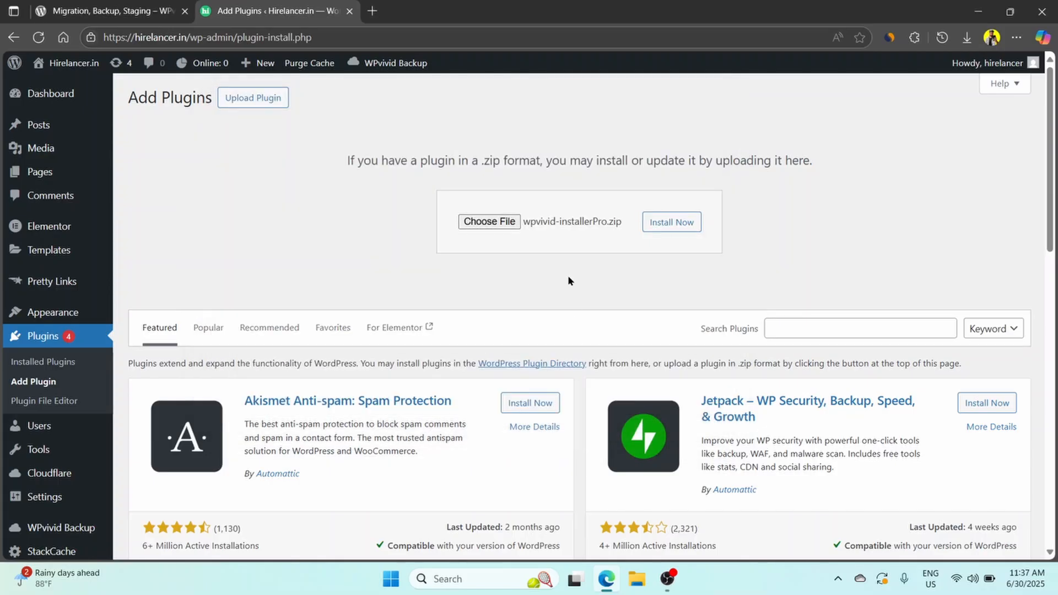
left_click(672, 222)
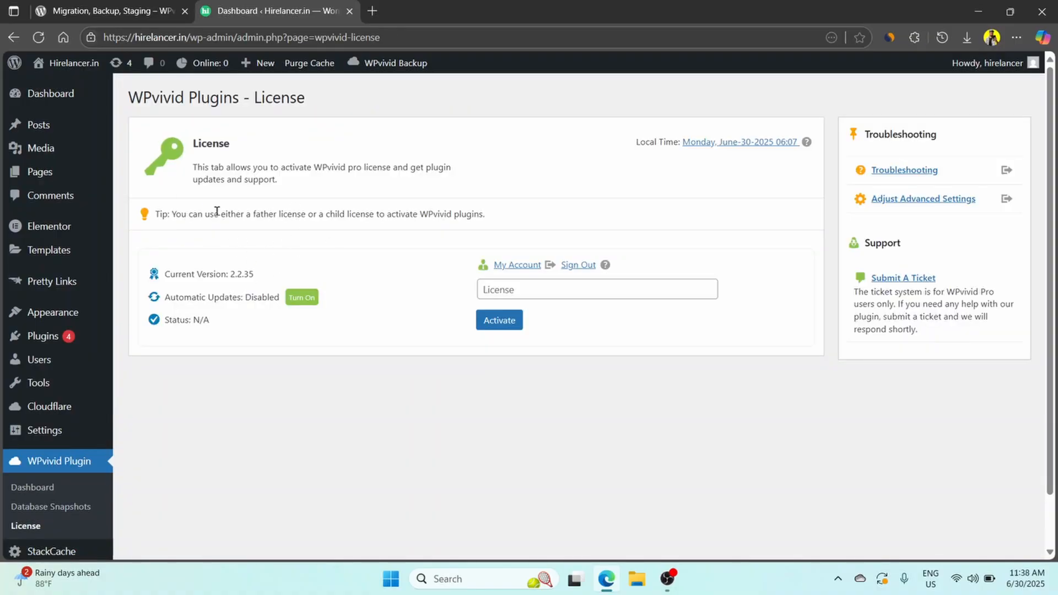
Examine the WPvivid Plugins license page for the current version, automatic updates and license status.
scroll(317, 368, "down", 1)
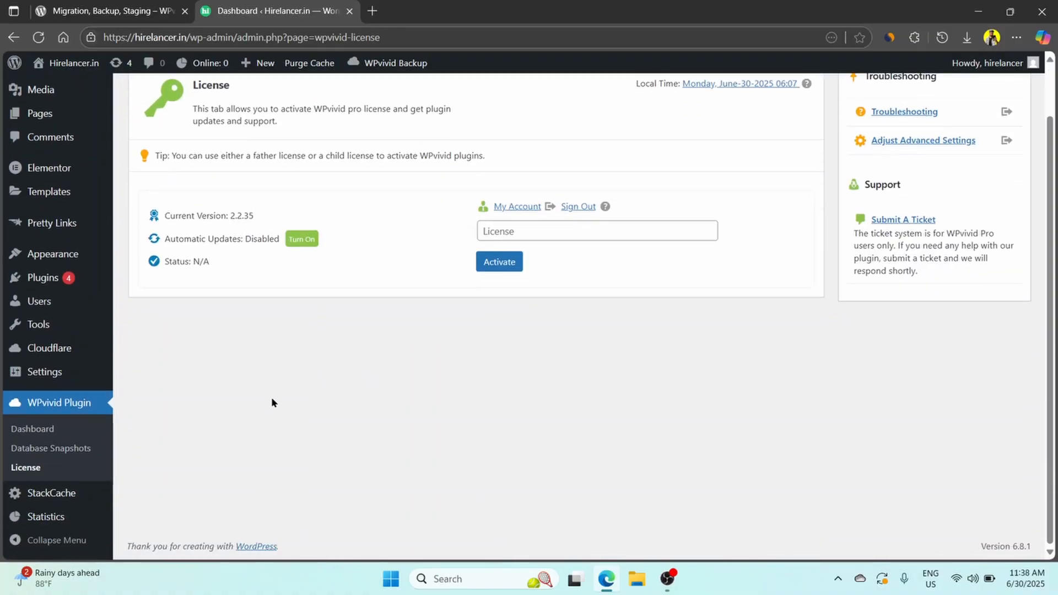
scroll(342, 390, "up", 1)
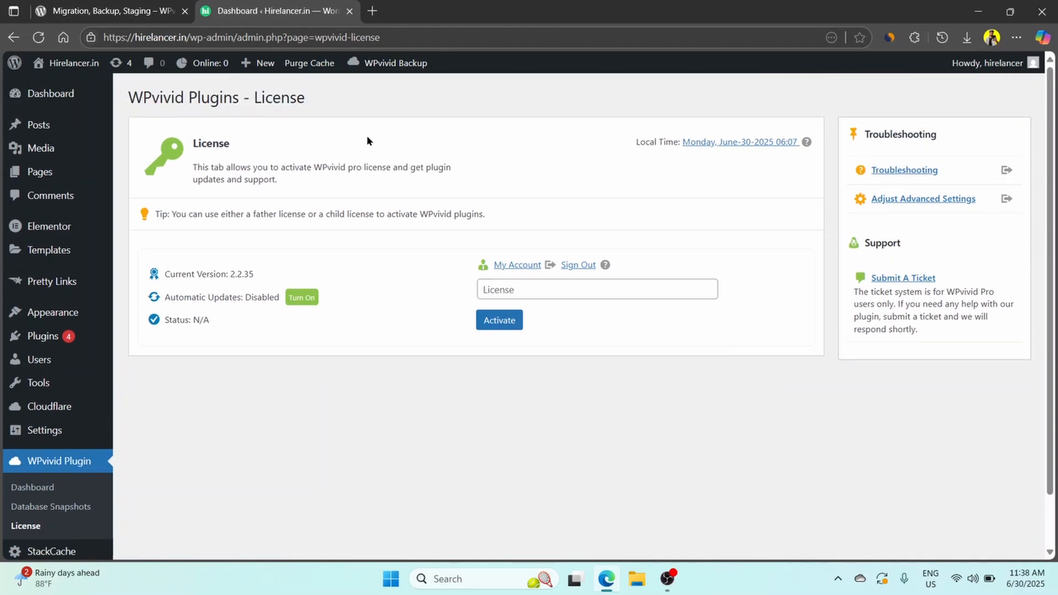
scroll(221, 320, "down", 1)
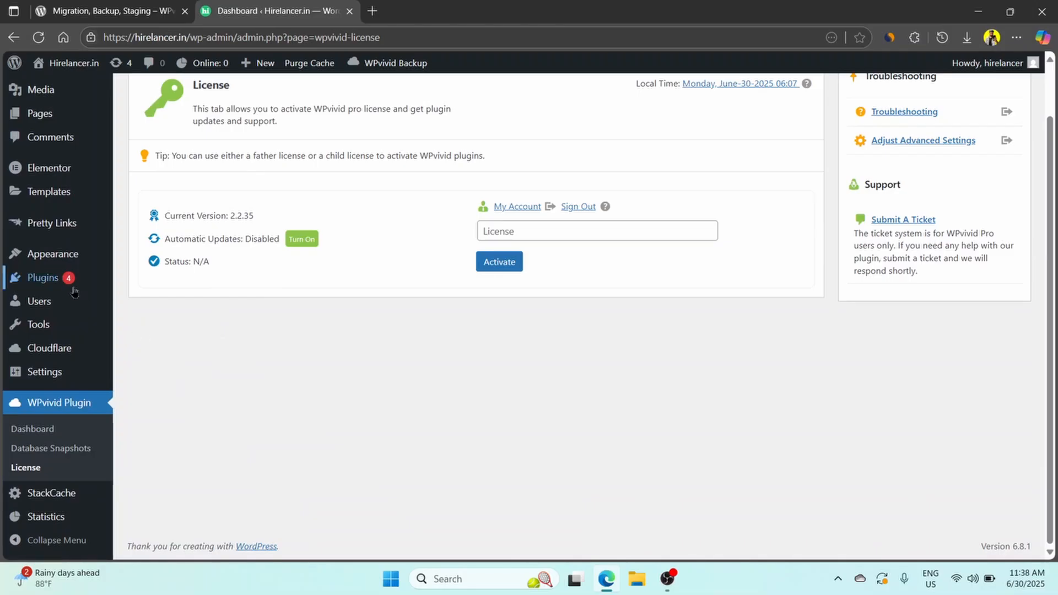
mouse_move(56, 284)
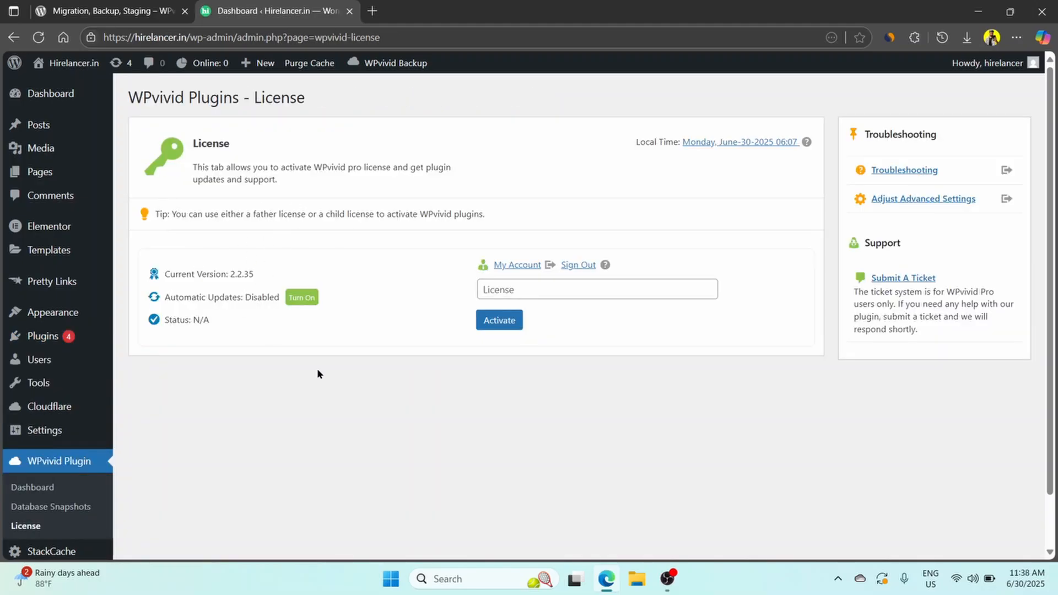
scroll(317, 374, "down", 2)
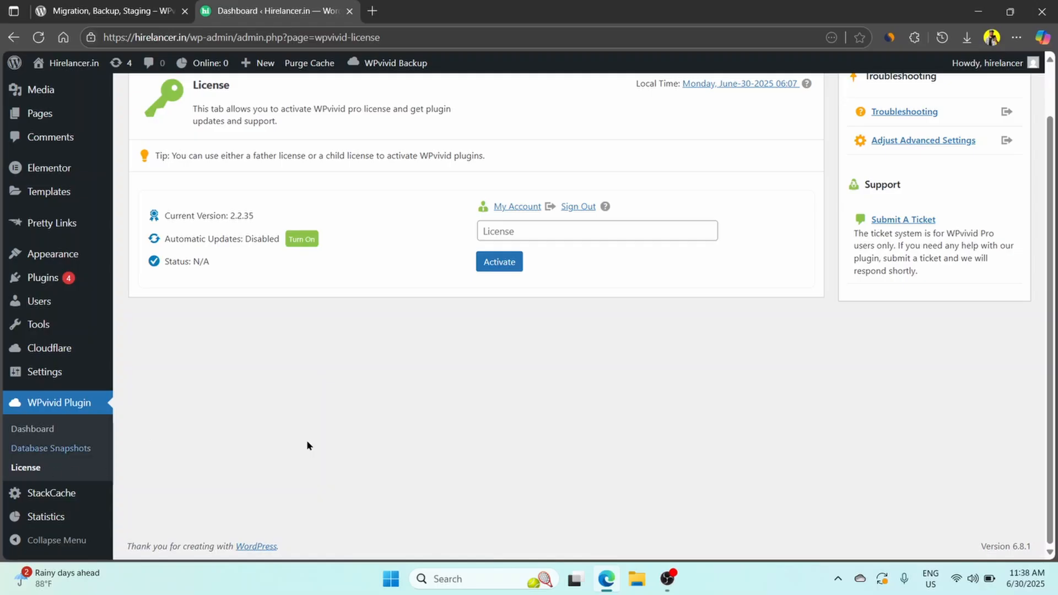
scroll(340, 392, "up", 2)
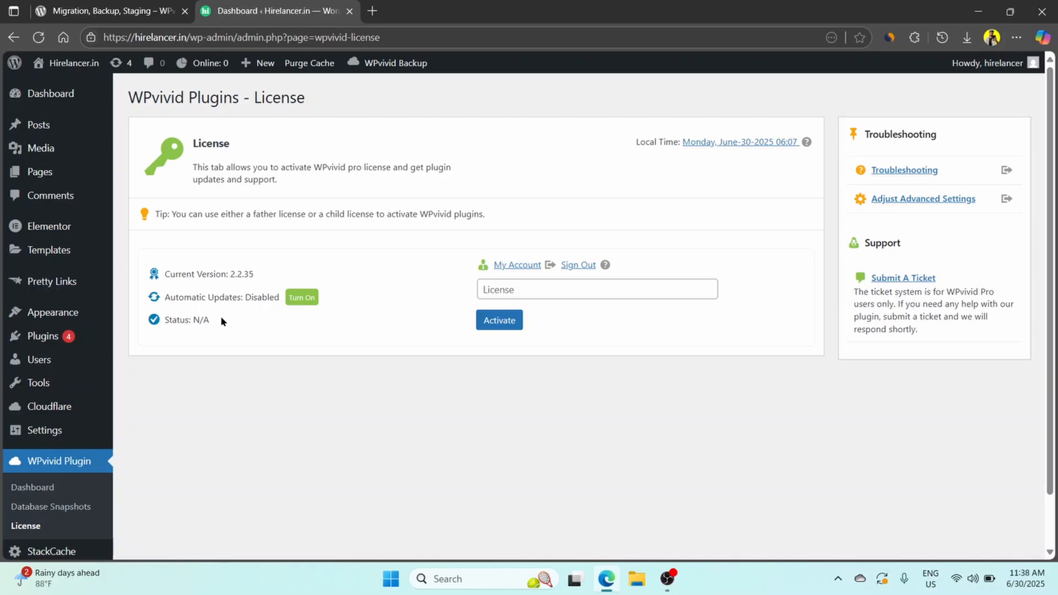
scroll(220, 319, "down", 2)
Open the list of installed plugins and examine the WPvivid Backup Plugin and WPvivid Plugins Pro entries.
mouse_move(58, 284)
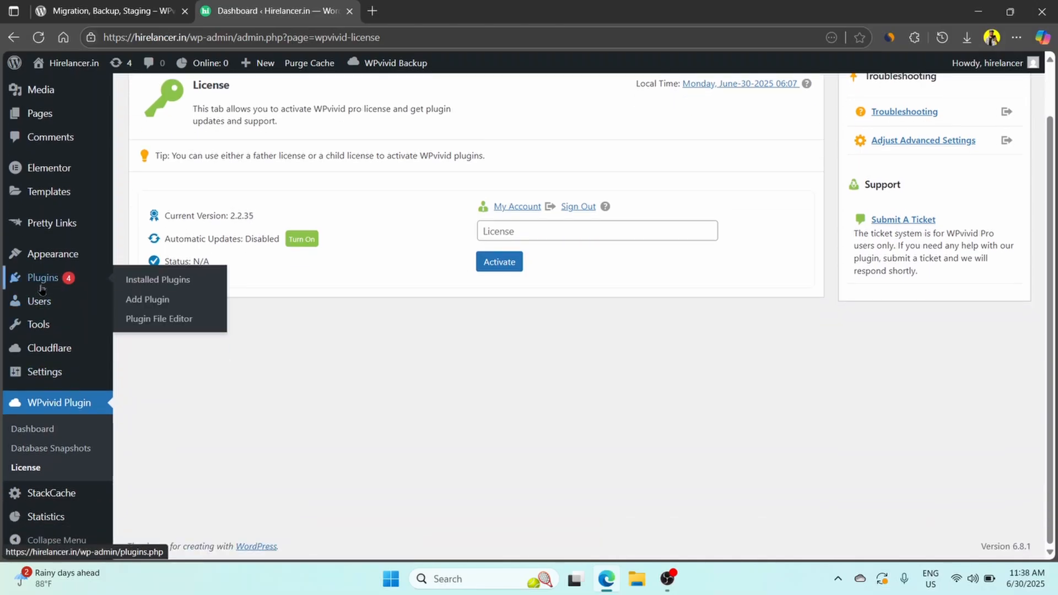
left_click(42, 283)
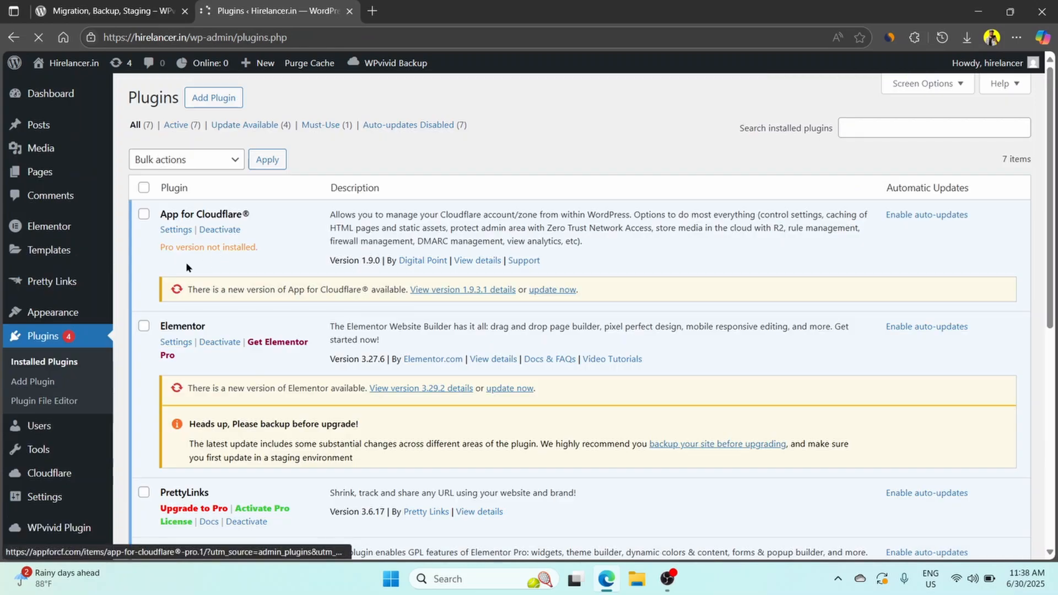
scroll(182, 298, "down", 3)
scroll(221, 287, "up", 2)
scroll(266, 277, "down", 6)
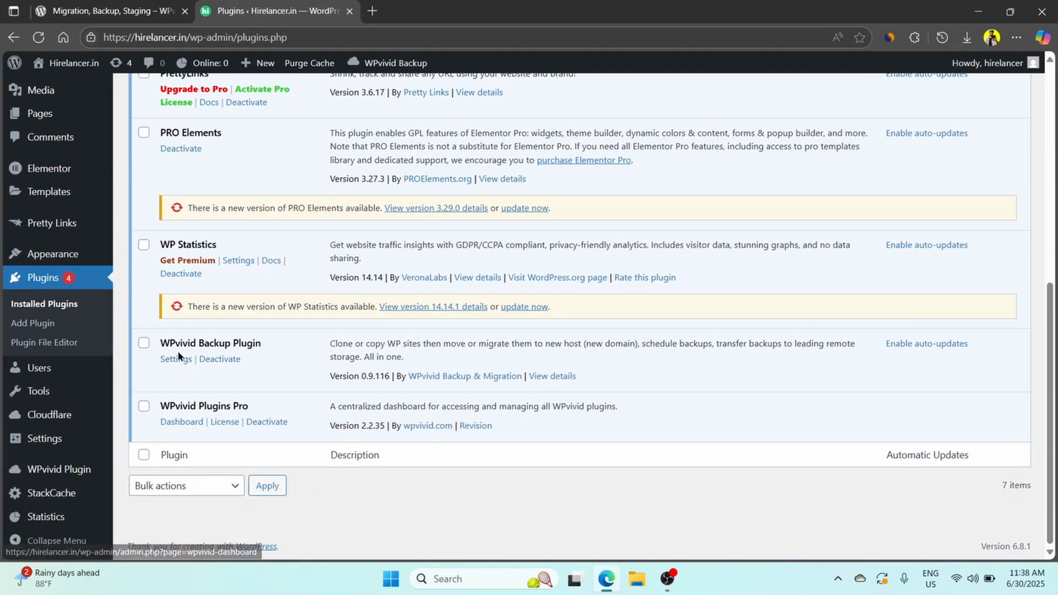
Open the WPvivid Plugin dashboard, paste the license key into the Addons/Tools license field and authenticate it.
left_click(49, 414)
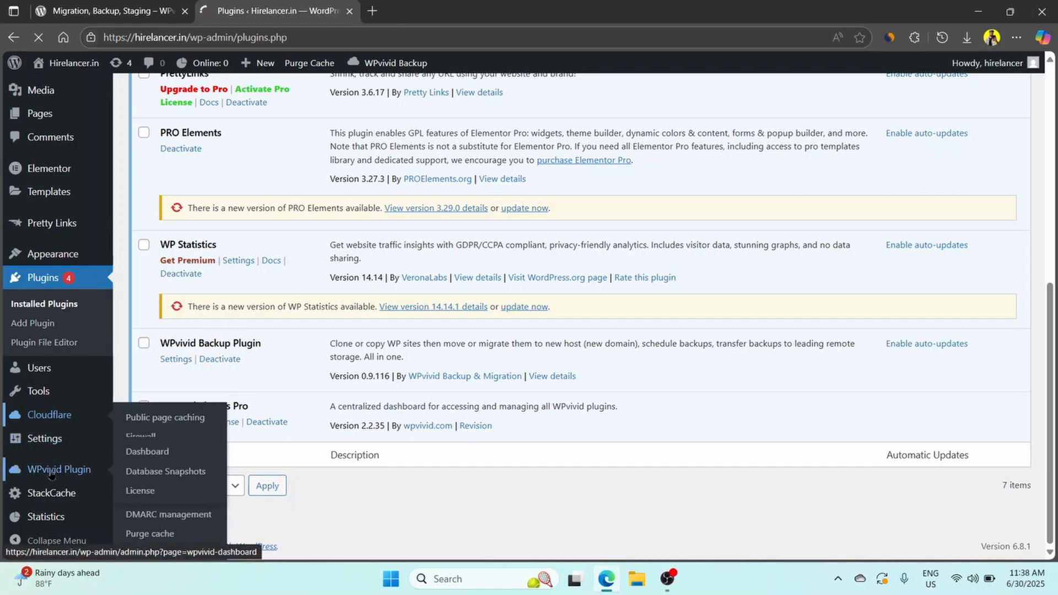
scroll(51, 473, "down", 4)
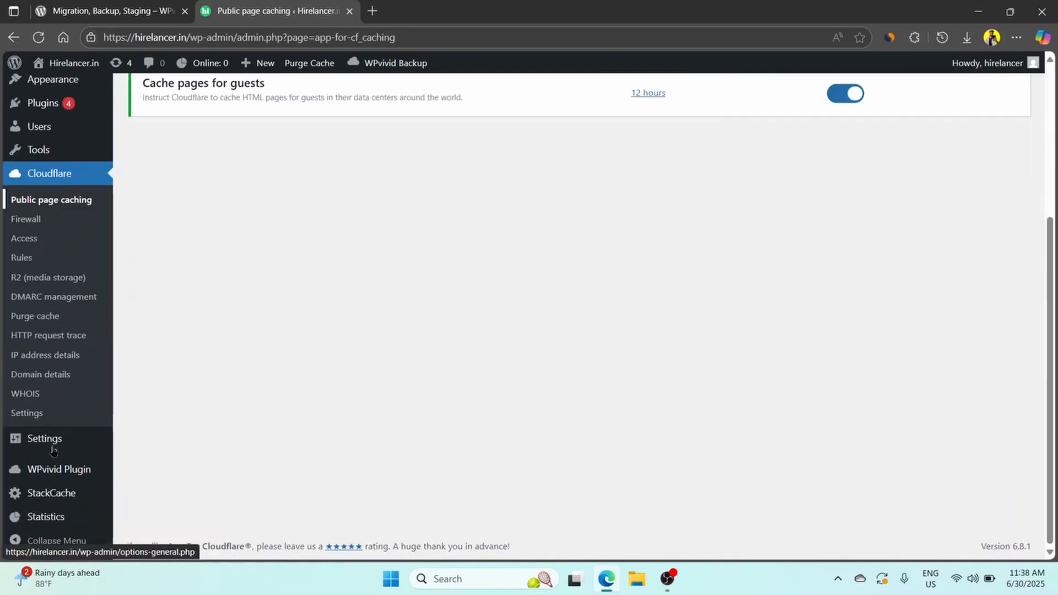
left_click(51, 479)
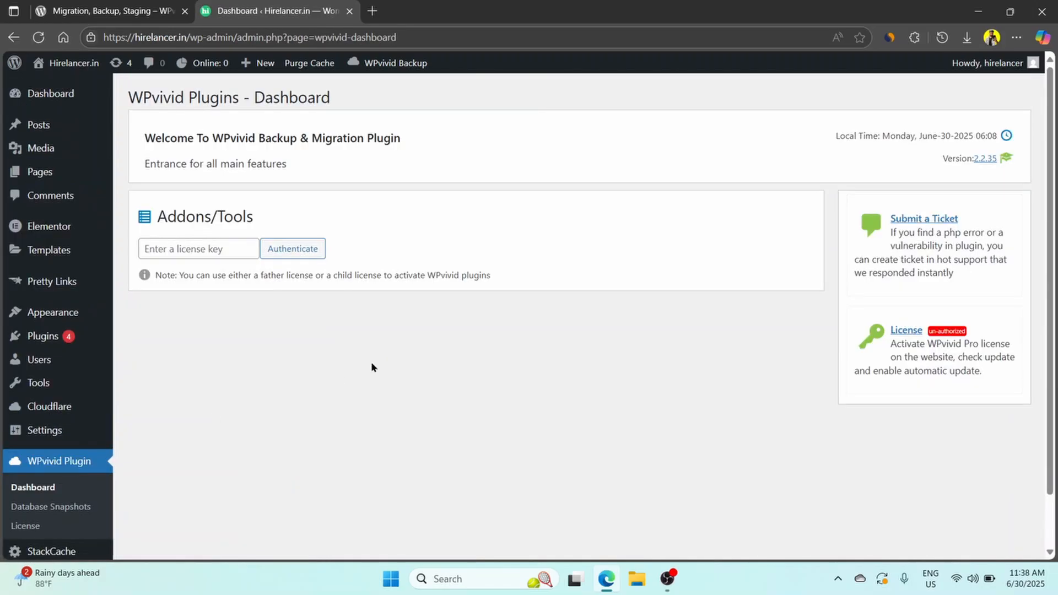
right_click(210, 250)
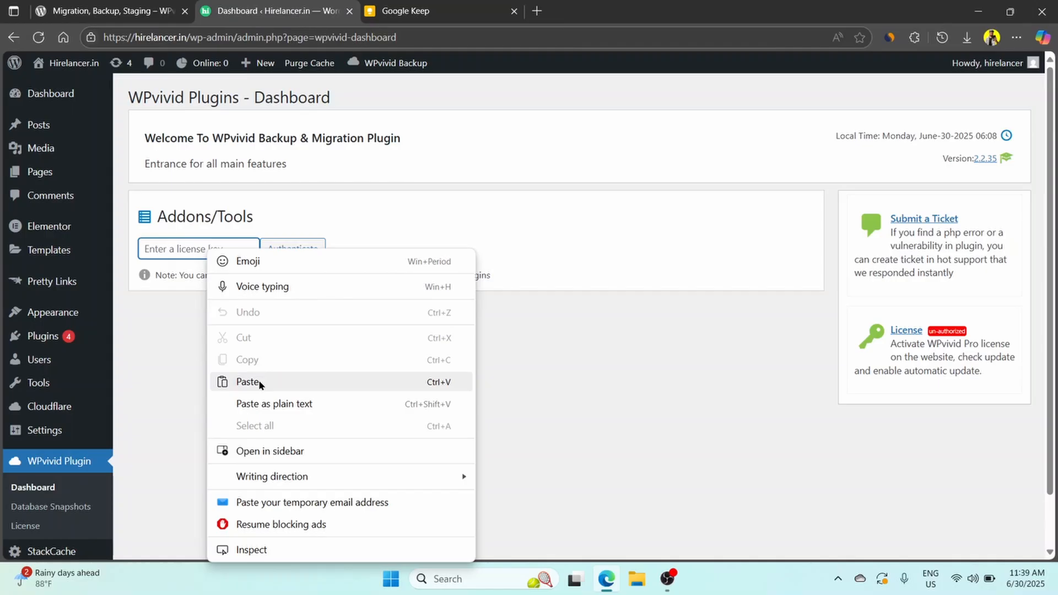
left_click(259, 379)
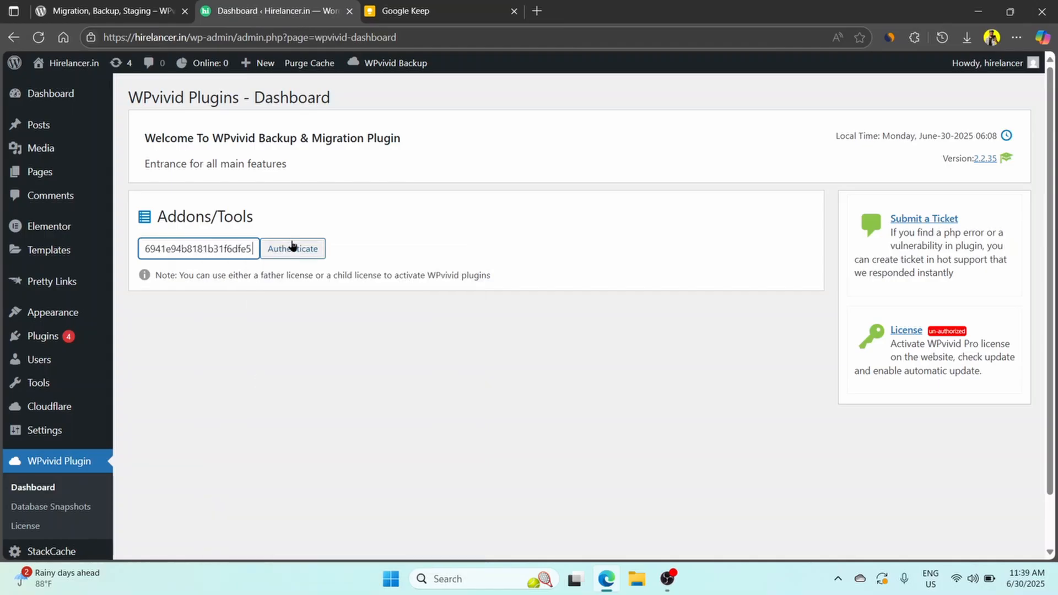
left_click(291, 247)
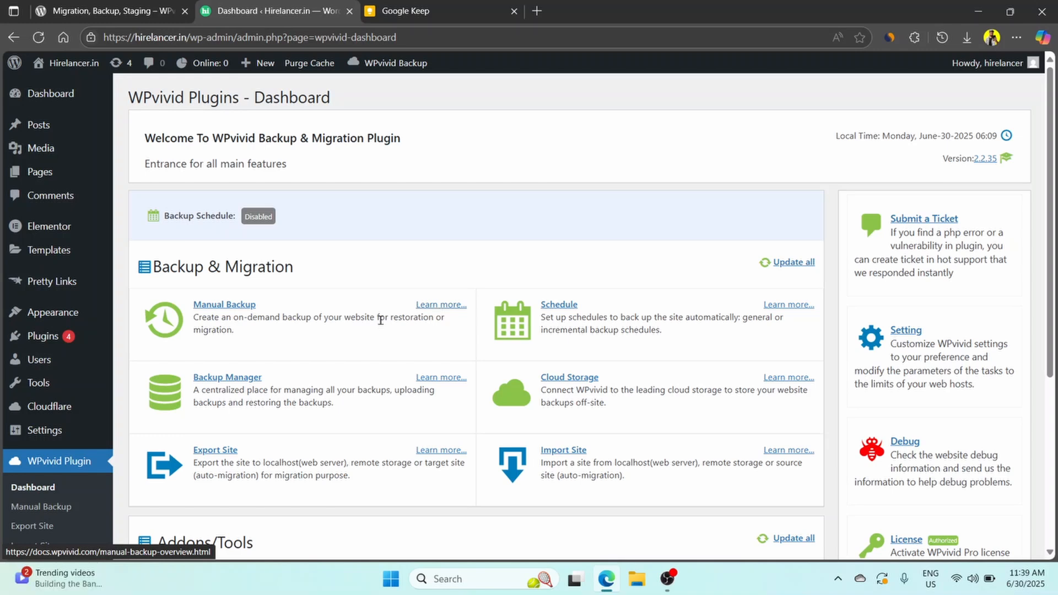
Open the WPvivid Cloud Storage page and choose pCloud as the remote storage provider to add.
scroll(376, 328, "down", 3)
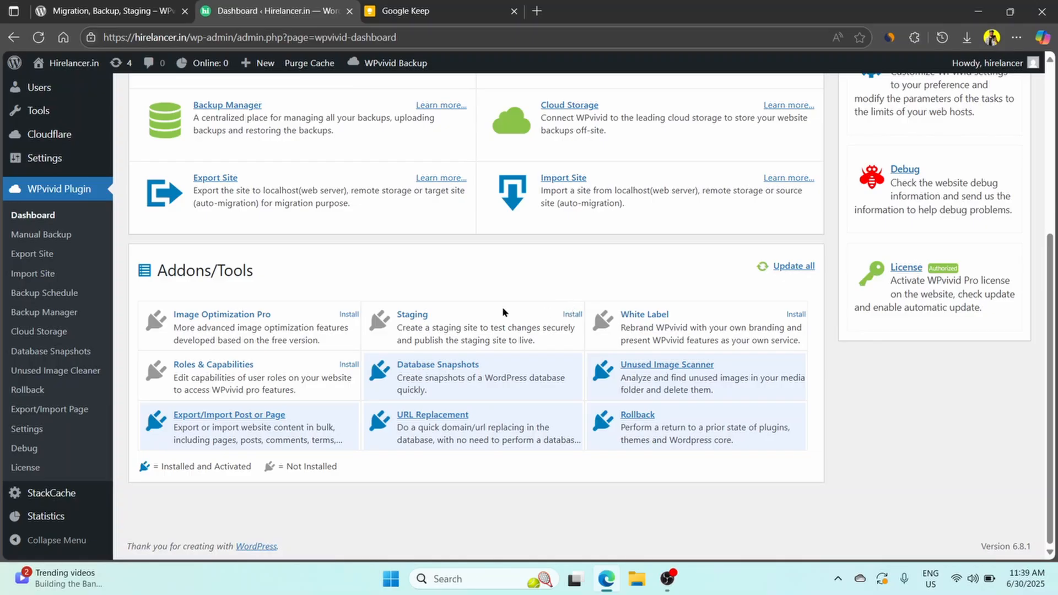
scroll(200, 318, "up", 3)
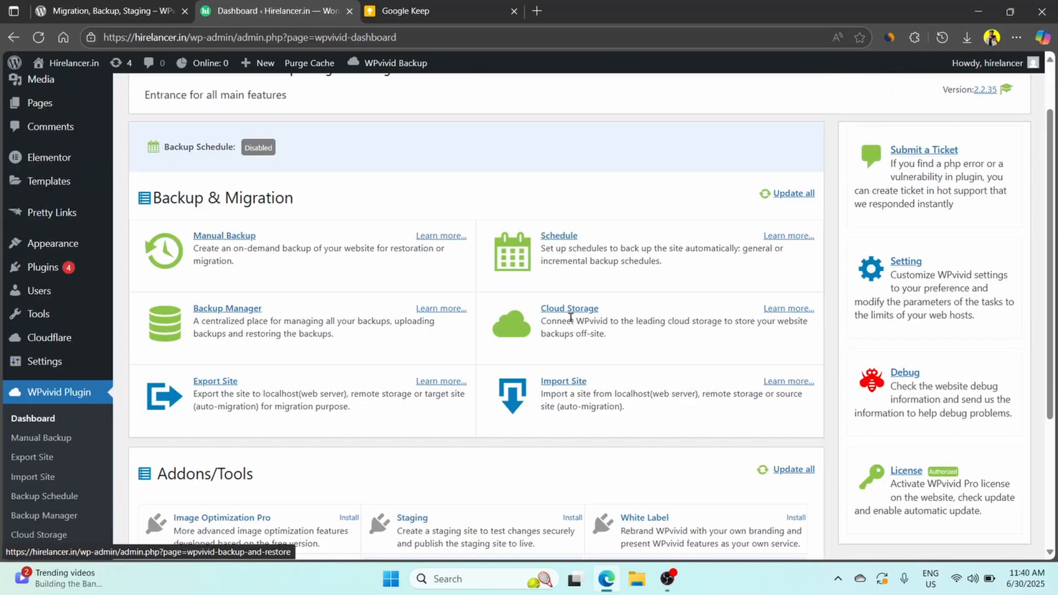
scroll(314, 378, "up", 1)
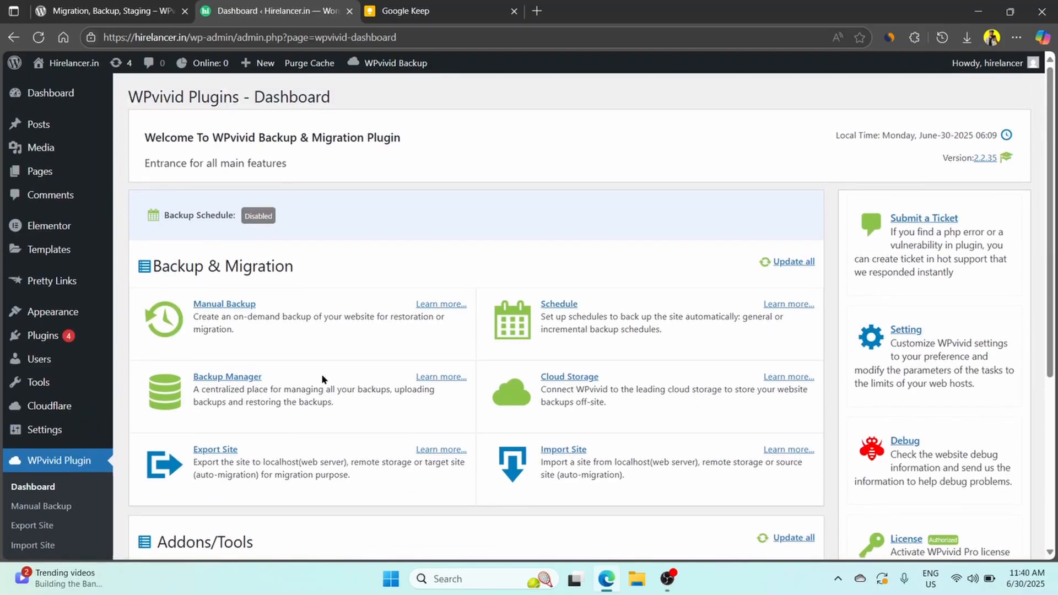
left_click(557, 380)
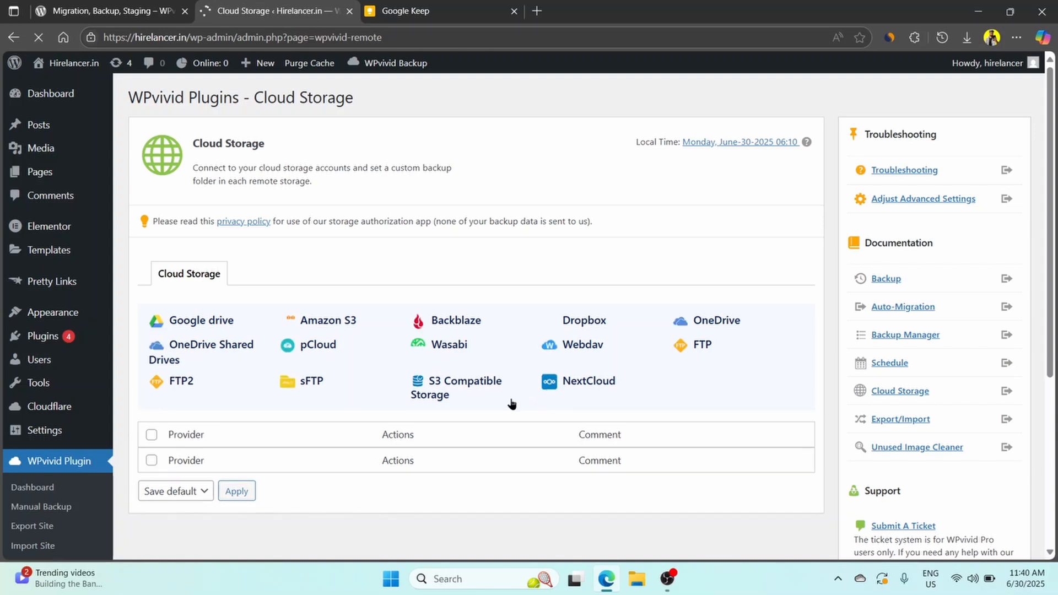
scroll(511, 404, "down", 1)
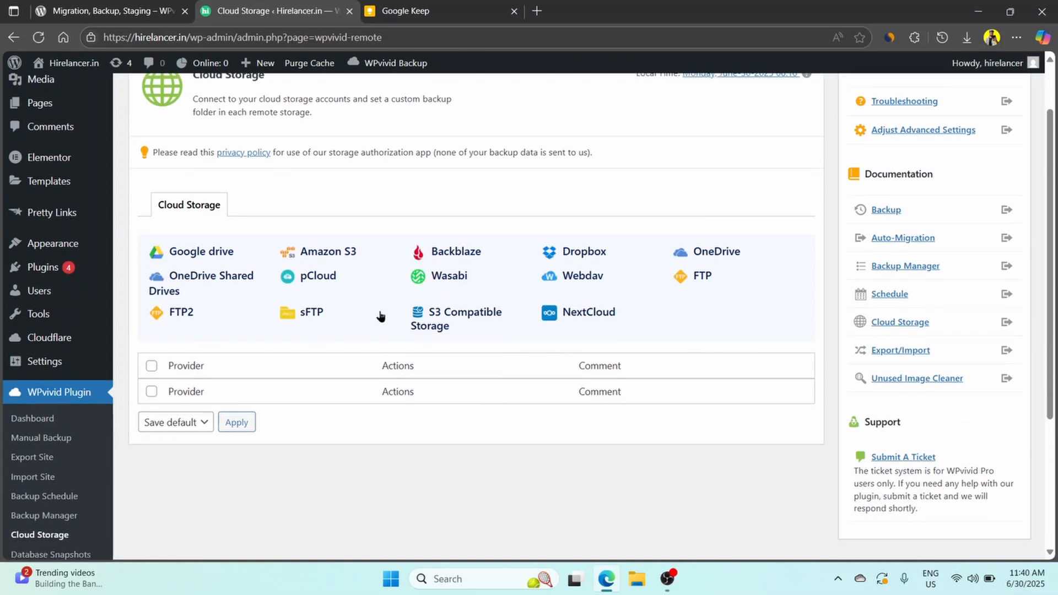
left_click(324, 275)
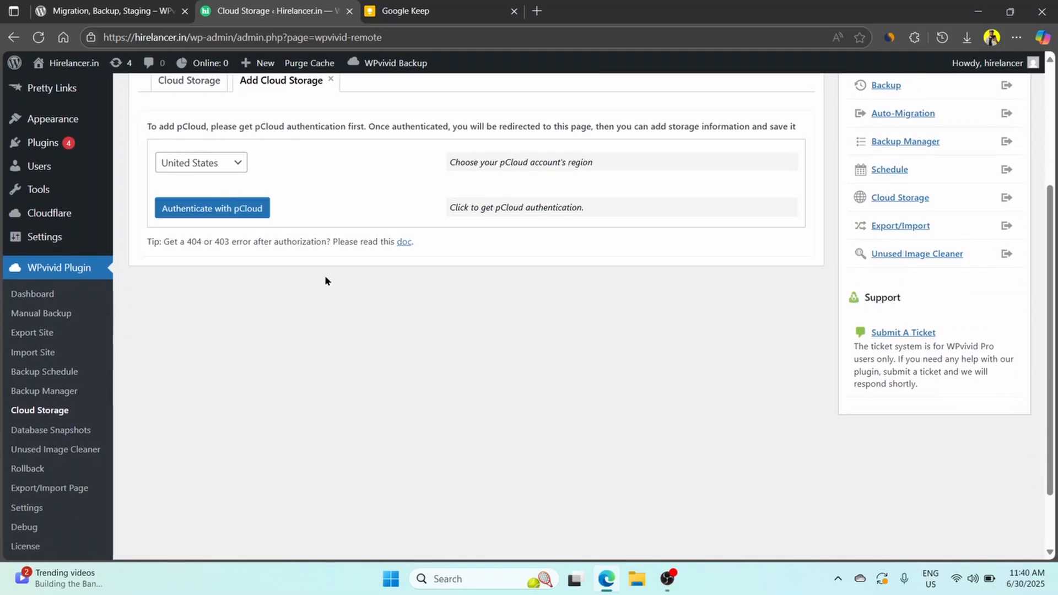
Authenticate WPvivid with pCloud, using United States as the account region.
left_click(236, 305)
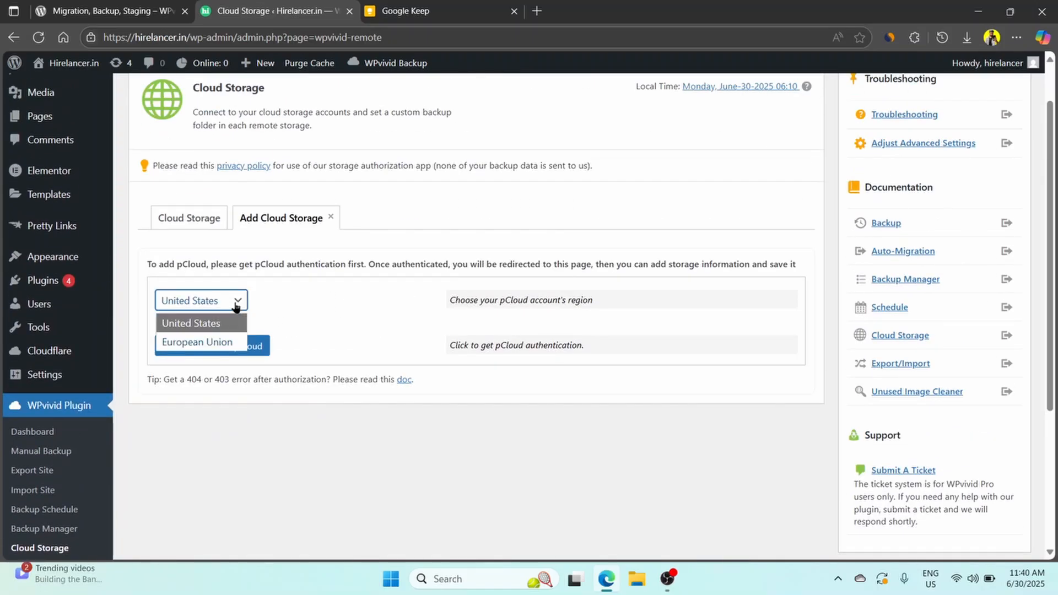
left_click(236, 307)
left_click(255, 346)
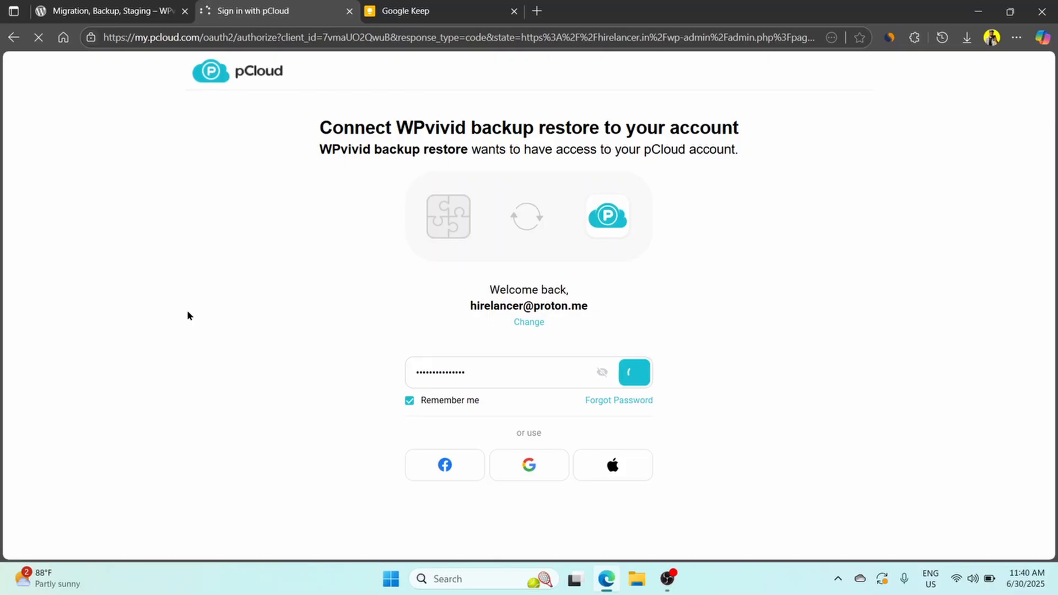
Give the pCloud storage the alias Hirelancer and add it with the default directories as the default remote storage.
scroll(186, 309, "down", 3)
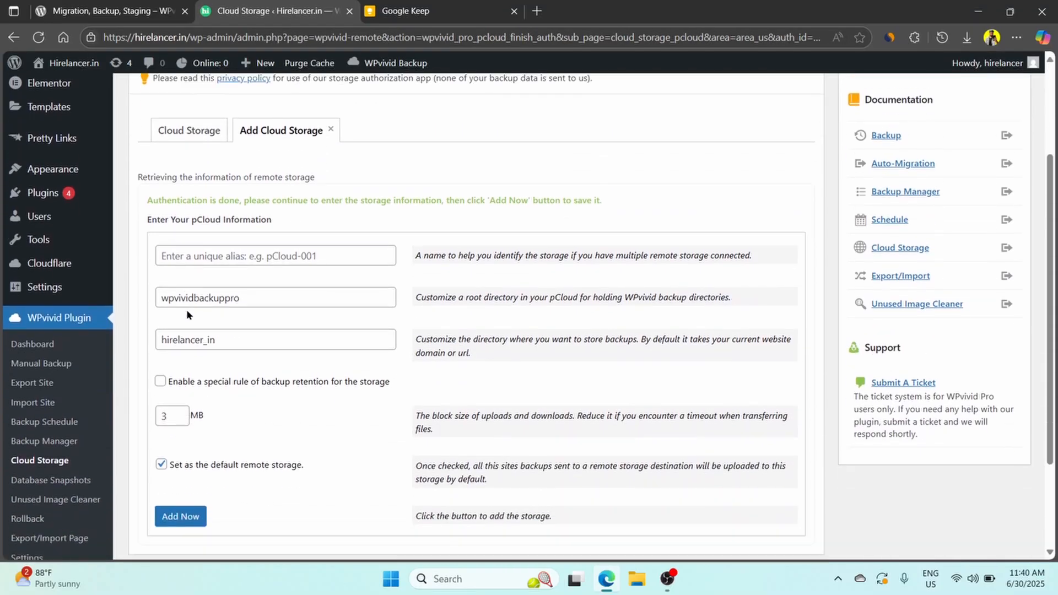
scroll(256, 333, "up", 2)
scroll(256, 333, "up", 1)
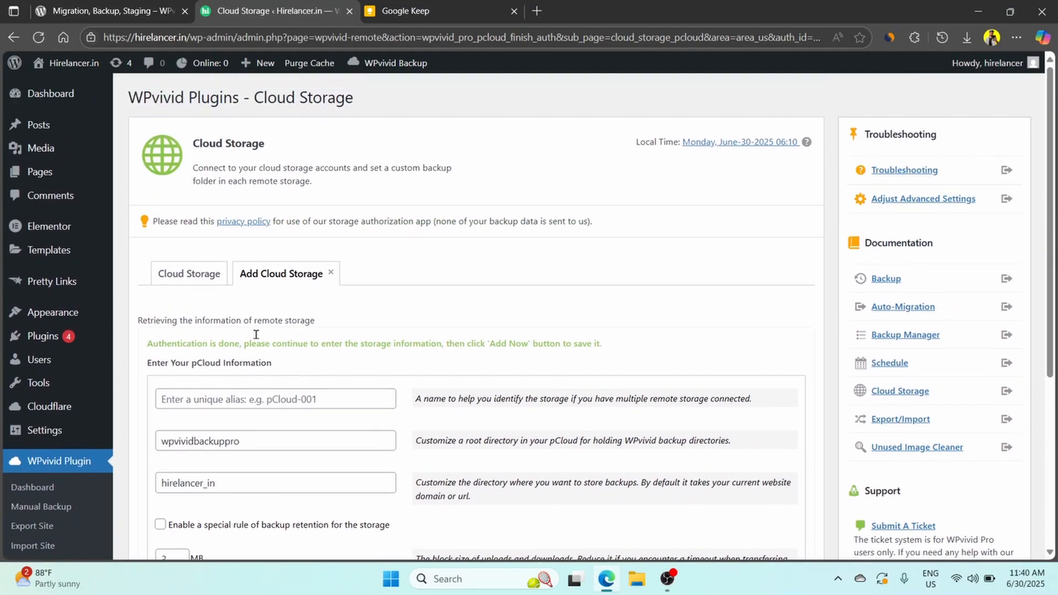
scroll(256, 333, "down", 1)
left_click(241, 328)
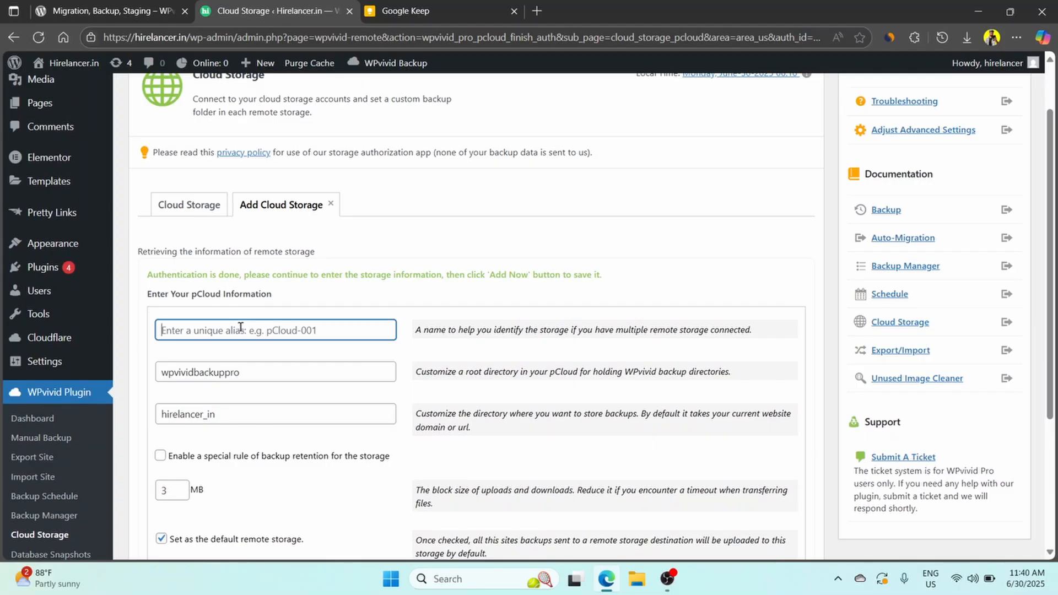
type("Hire")
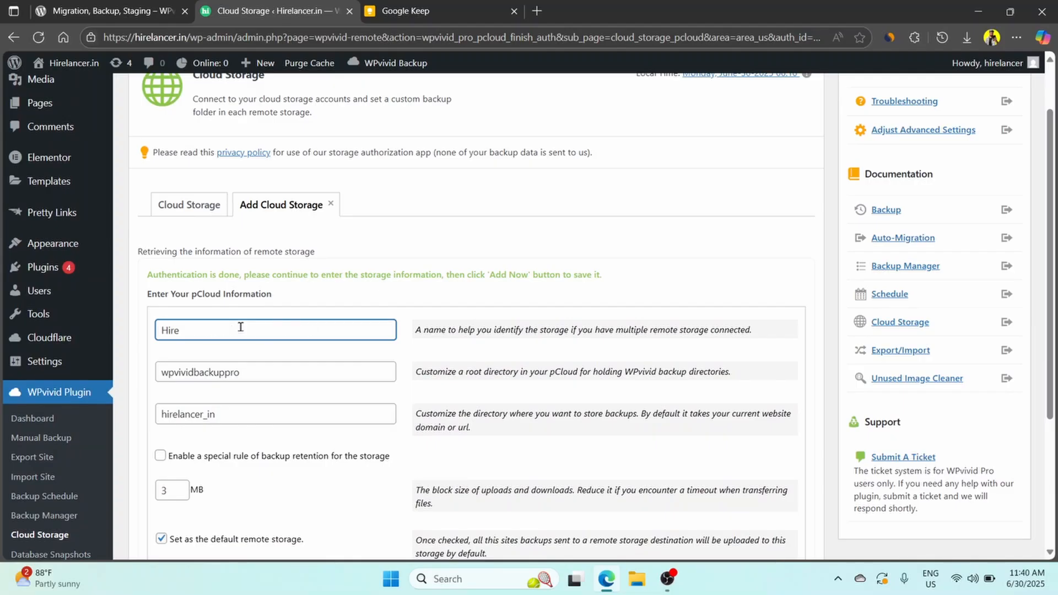
type("lancer")
scroll(224, 371, "down", 3)
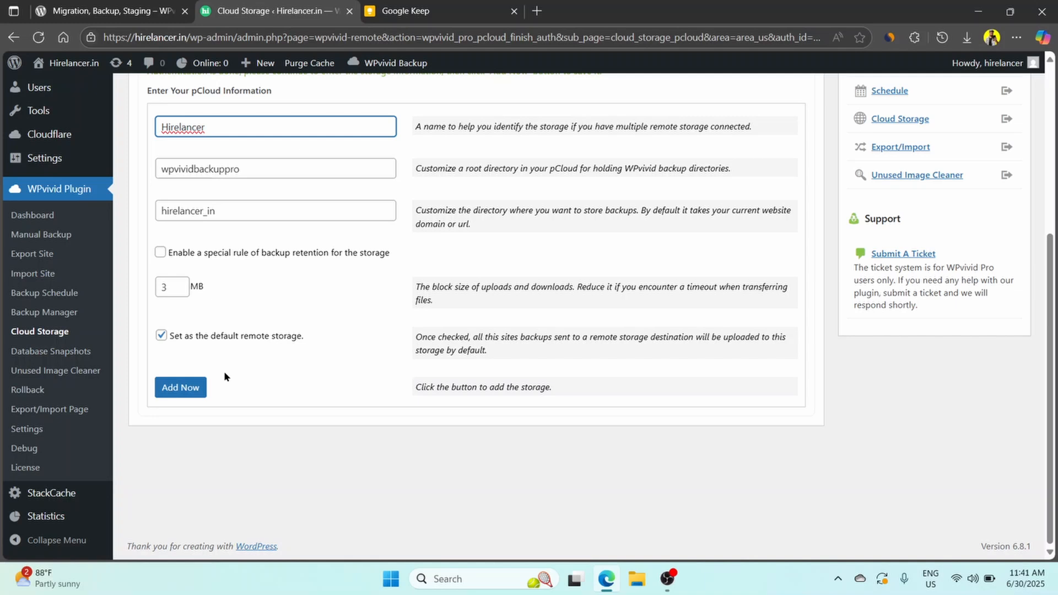
left_click(192, 389)
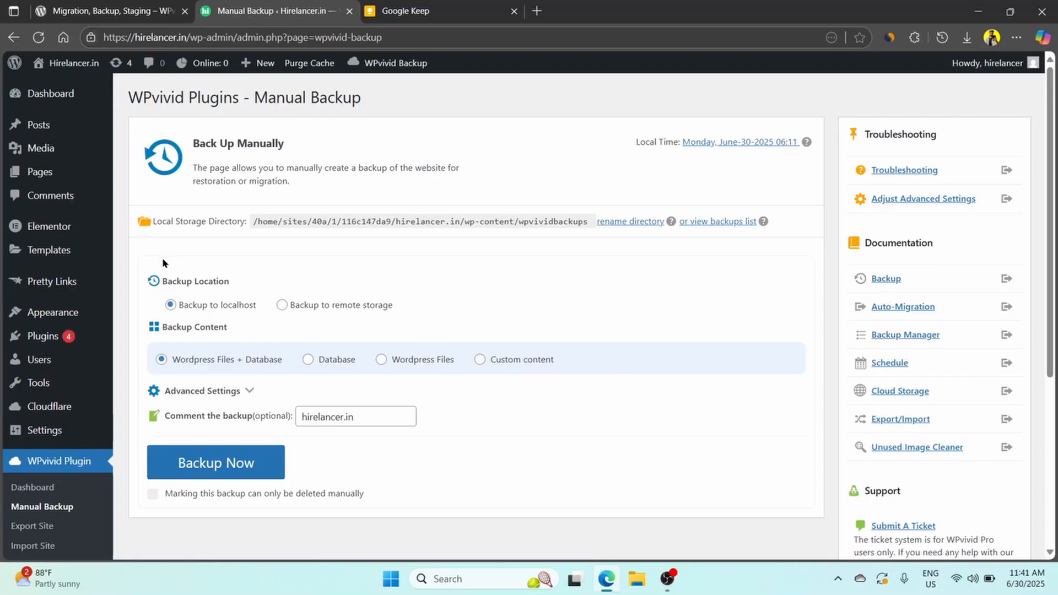
Open the WPvivid backup schedule page and enable the incremental backup schedule.
scroll(36, 358, "down", 3)
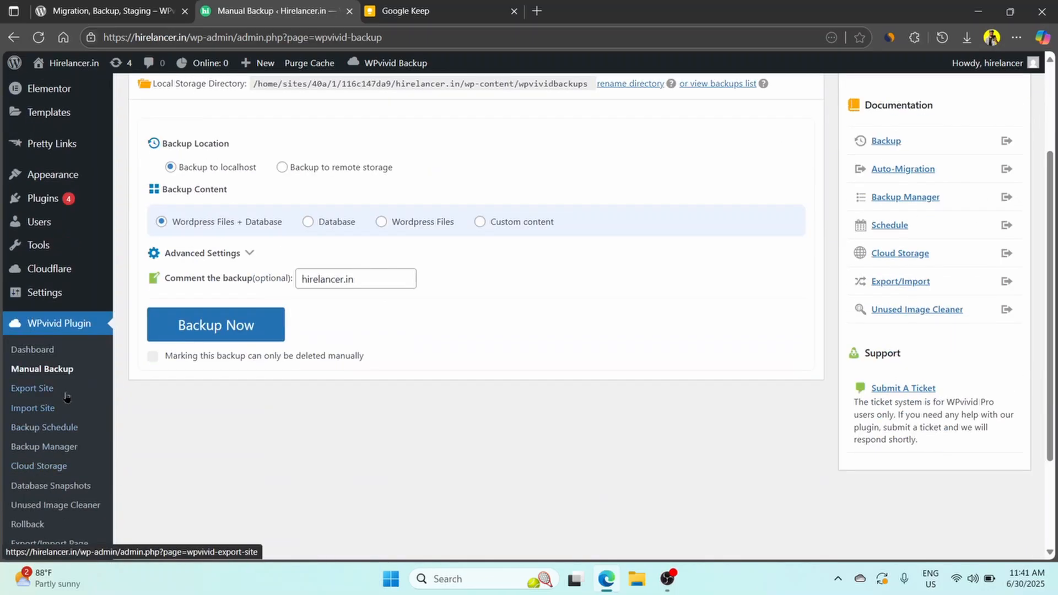
left_click(36, 357)
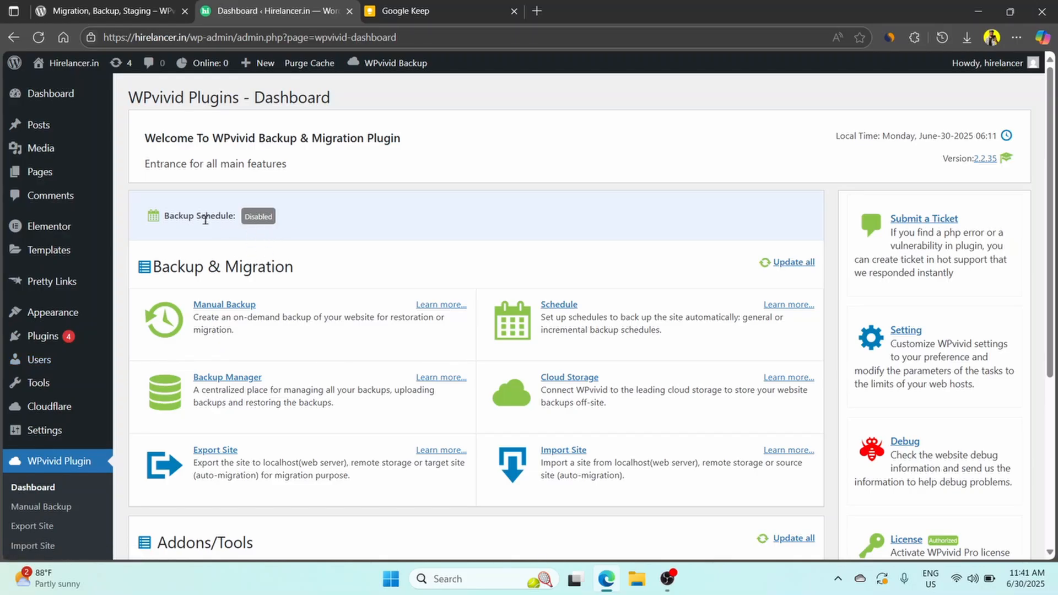
left_click(556, 307)
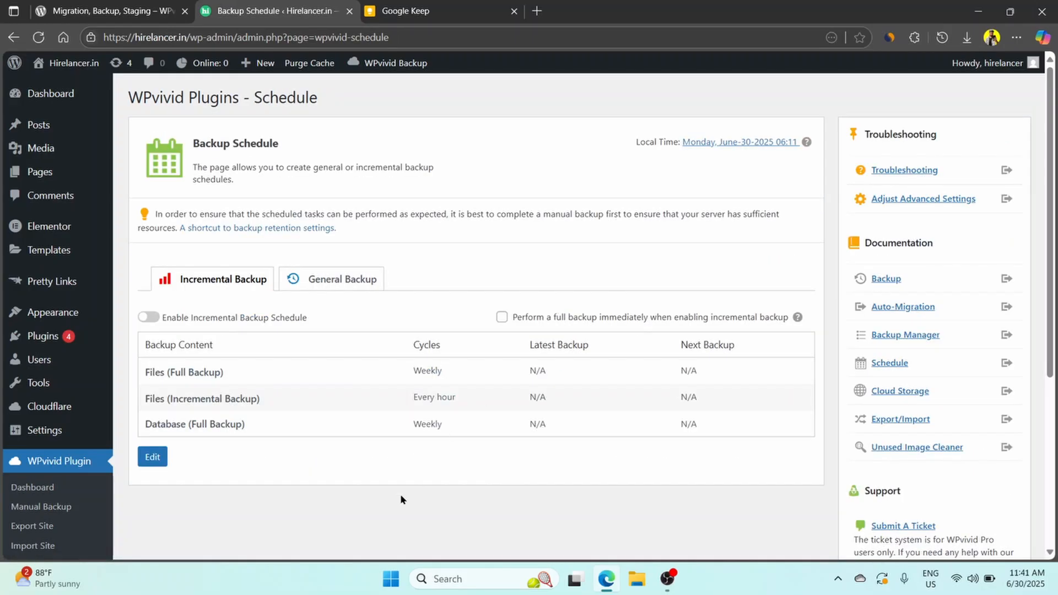
scroll(393, 494, "down", 1)
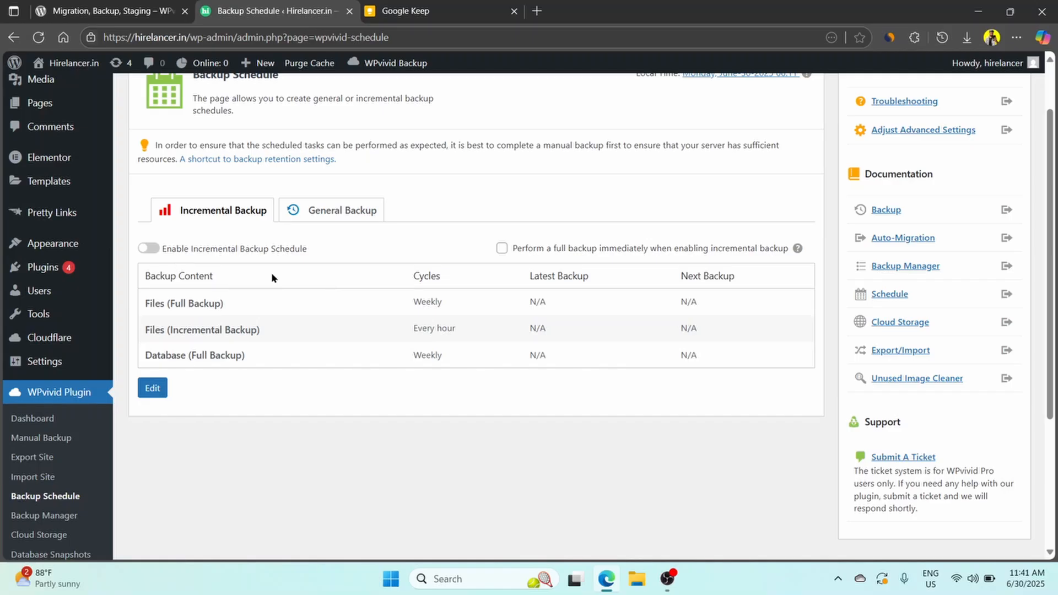
left_click(147, 248)
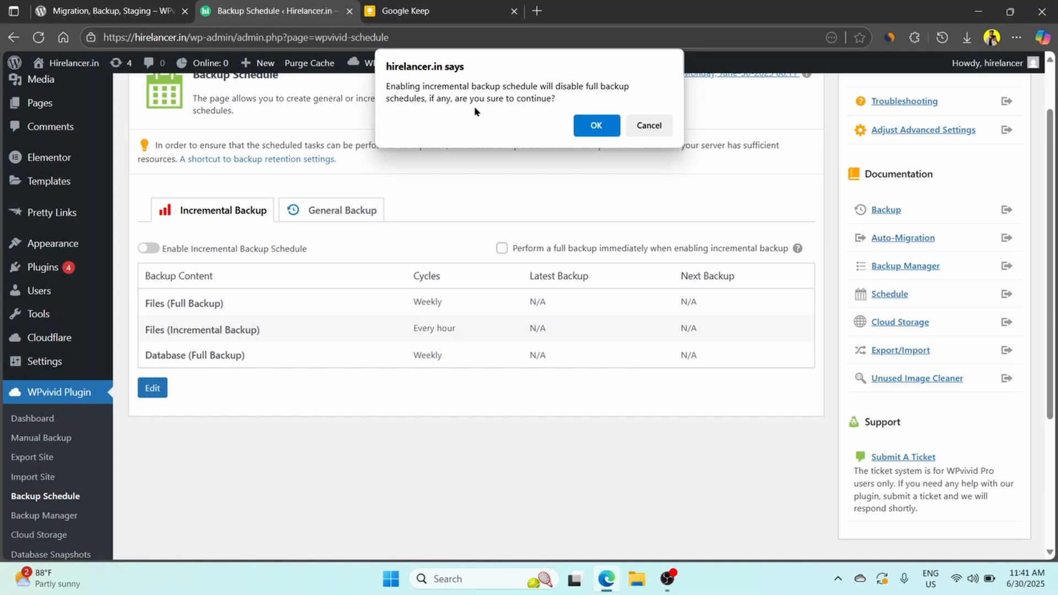
left_click(599, 127)
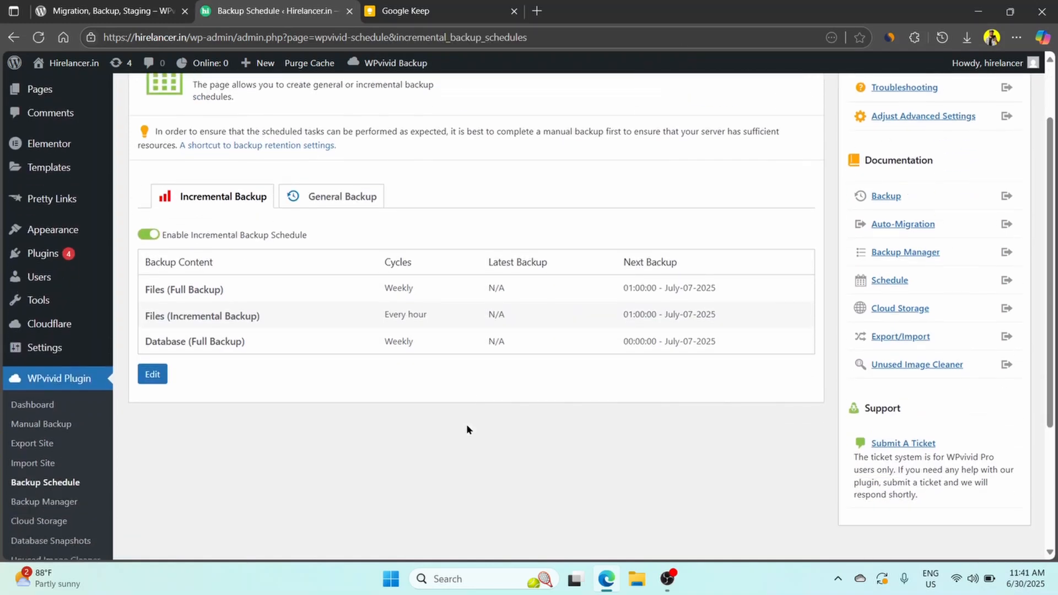
Open the incremental schedule for editing and examine its backup cycles, start times, backup location and content options.
scroll(466, 429, "down", 3)
scroll(467, 427, "up", 3)
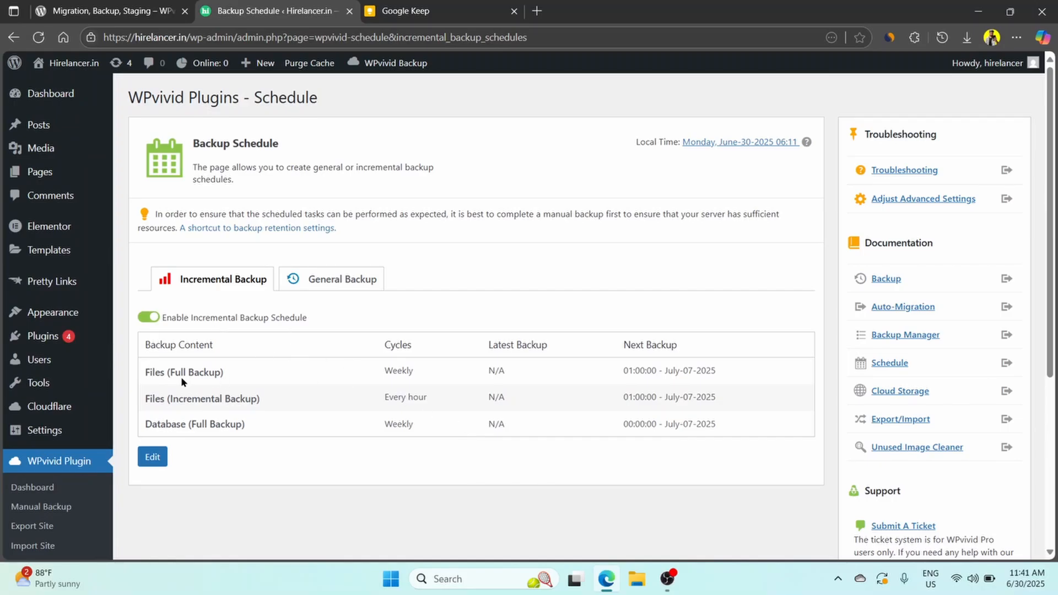
left_click(151, 461)
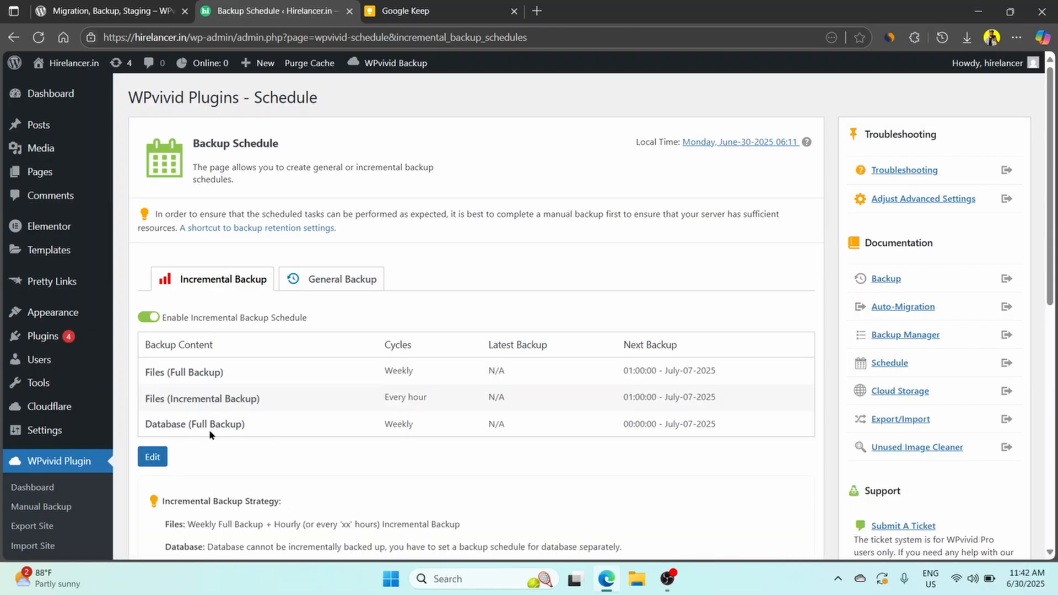
double_click(386, 425)
left_click(257, 401)
left_click_drag(383, 399, 478, 400)
scroll(419, 404, "down", 1)
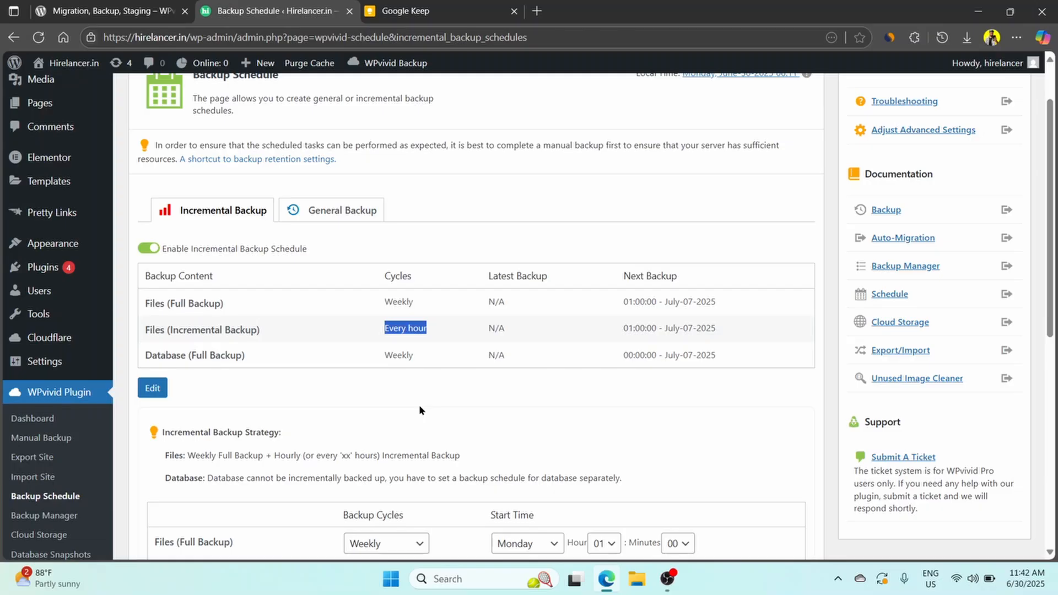
scroll(419, 411, "down", 3)
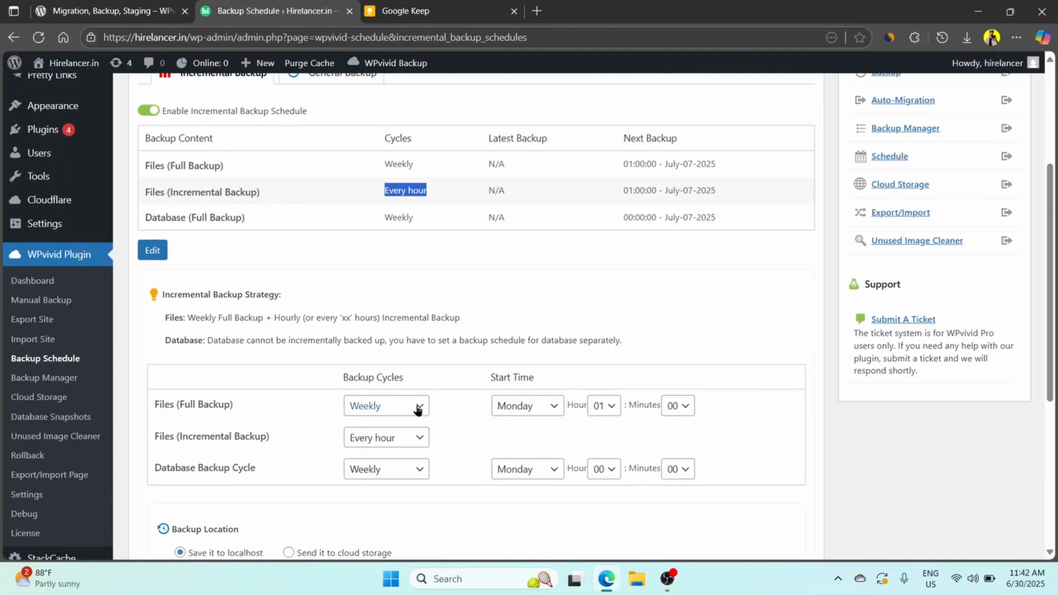
scroll(419, 292, "down", 4)
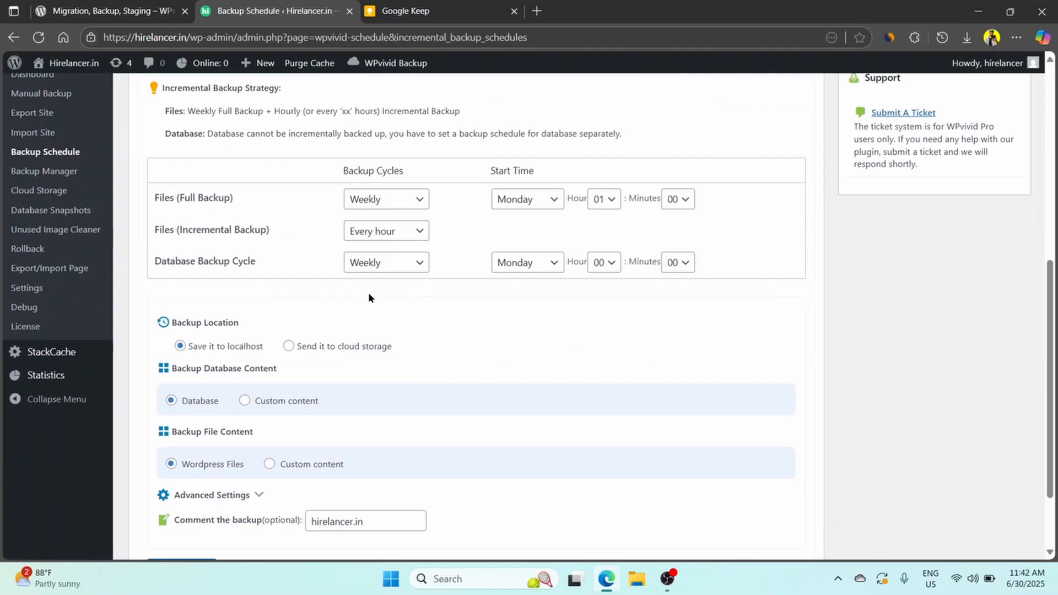
scroll(267, 284, "up", 3)
scroll(267, 285, "up", 2)
Return to the WPvivid dashboard, examine the backup schedule status and open the WPvivid settings page.
left_click(151, 319)
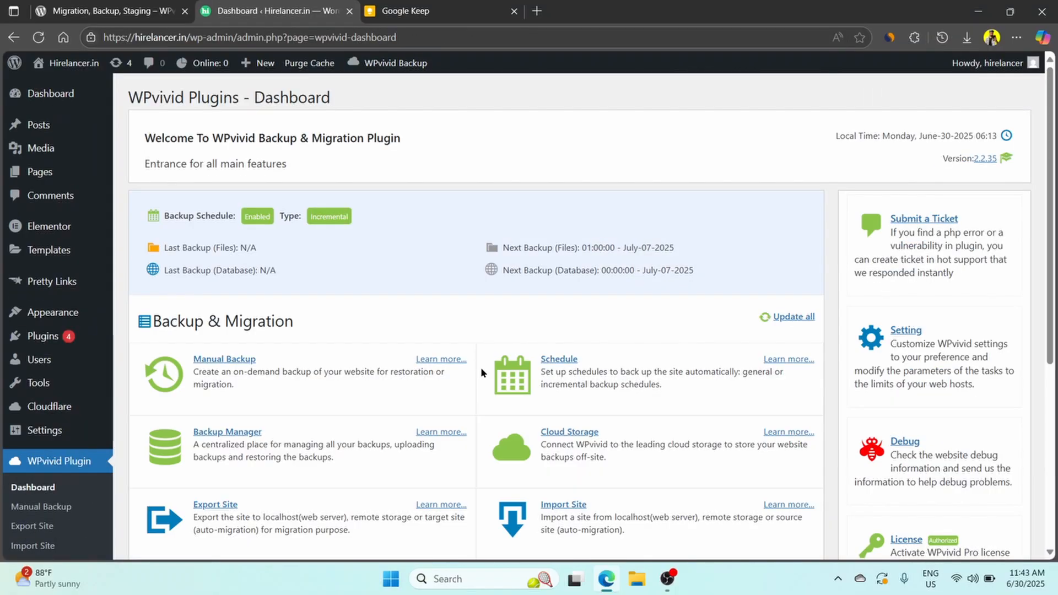
scroll(496, 366, "down", 2)
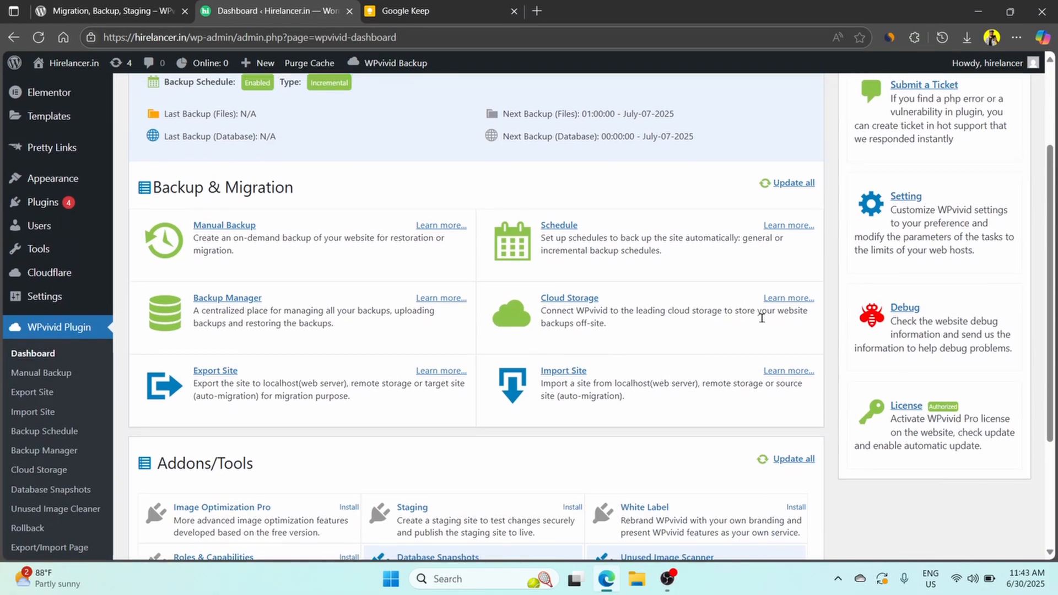
scroll(302, 256, "up", 3)
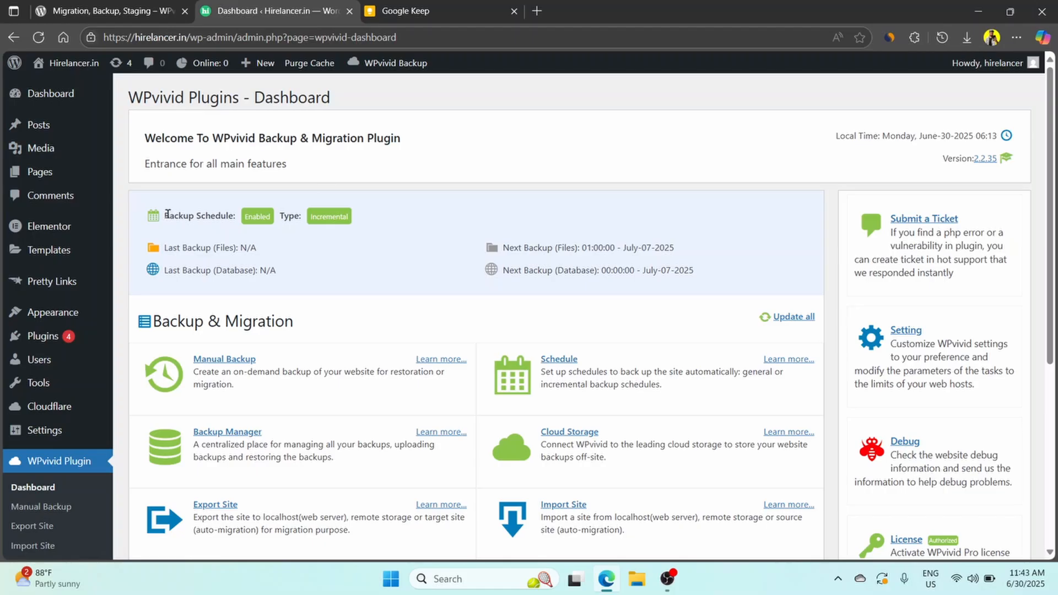
left_click_drag(167, 214, 240, 216)
left_click(249, 216)
scroll(404, 236, "down", 5)
scroll(461, 285, "up", 4)
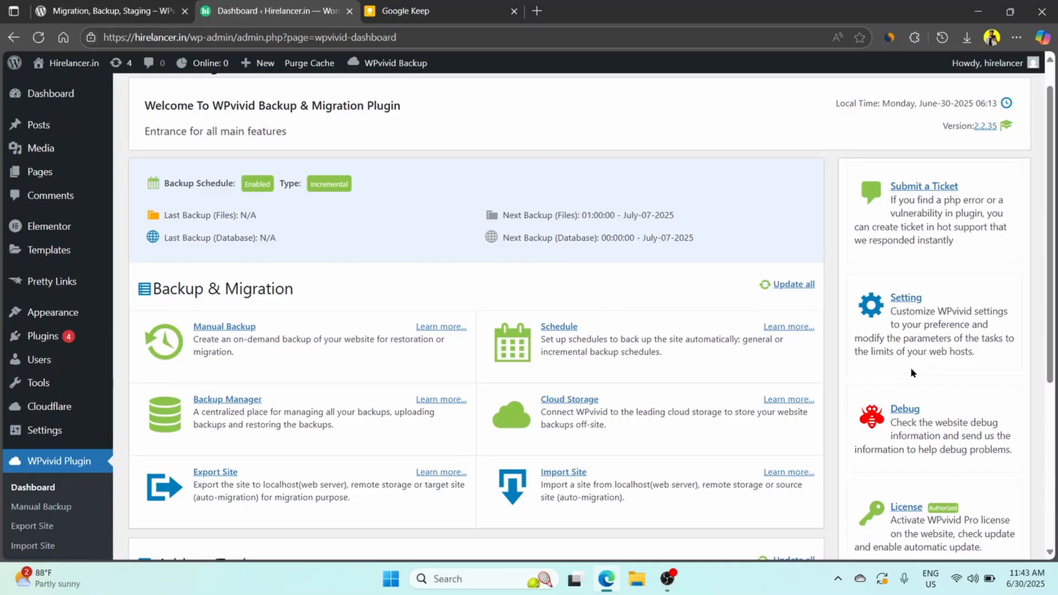
left_click(907, 298)
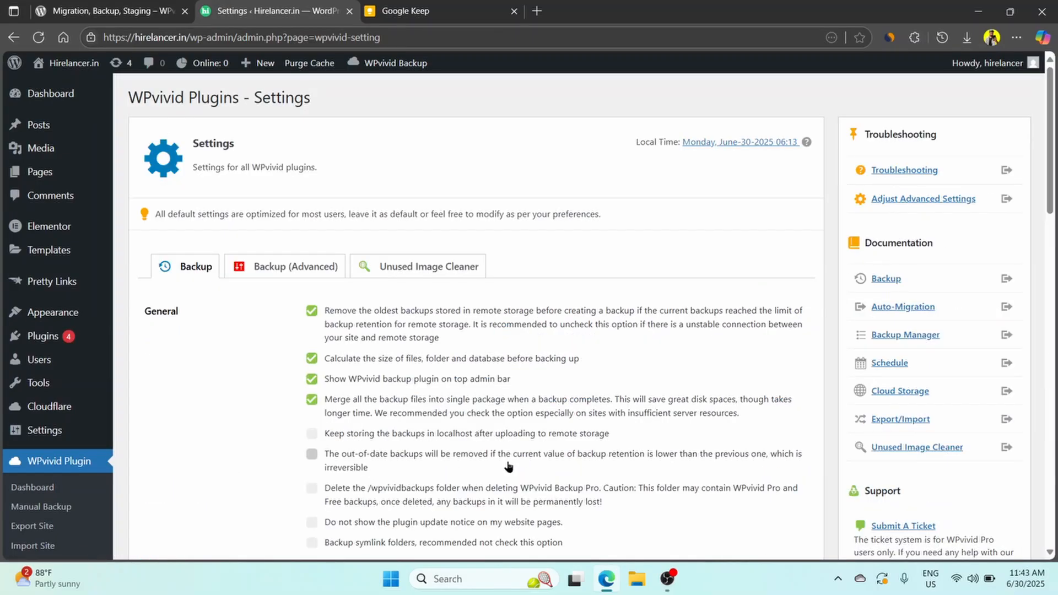
Enable keeping backups in localhost after remote upload and removing out-of-date backups when the retention value is lowered.
scroll(251, 424, "down", 2)
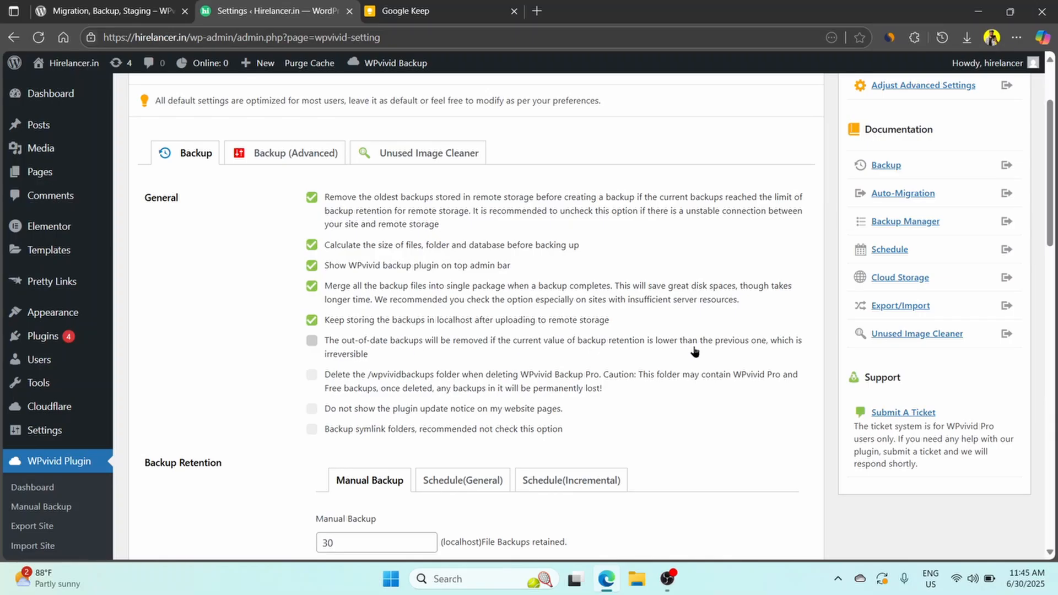
left_click(312, 341)
scroll(281, 355, "down", 4)
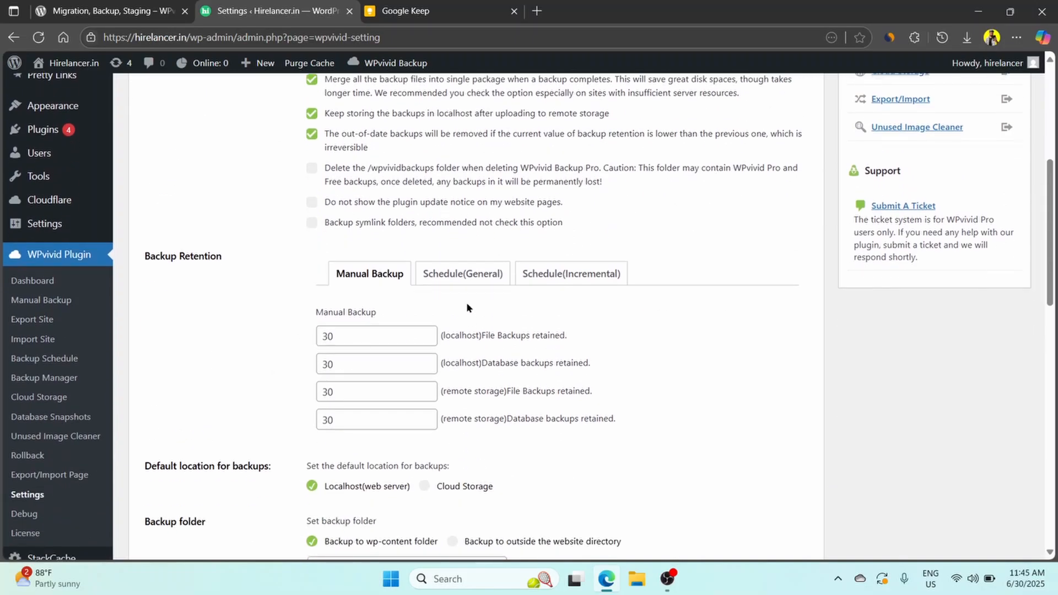
Examine the backup retention limits of the general and incremental schedules, along with the default location and backup folder settings.
left_click(472, 275)
scroll(474, 280, "down", 3)
scroll(490, 260, "up", 2)
left_click(572, 220)
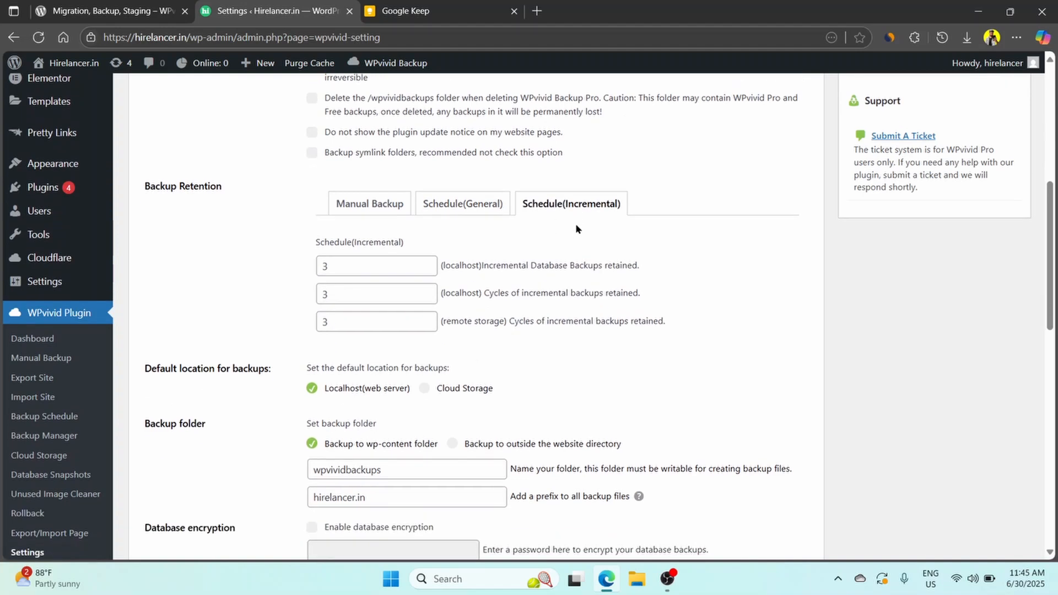
scroll(355, 225, "down", 2)
scroll(379, 219, "up", 2)
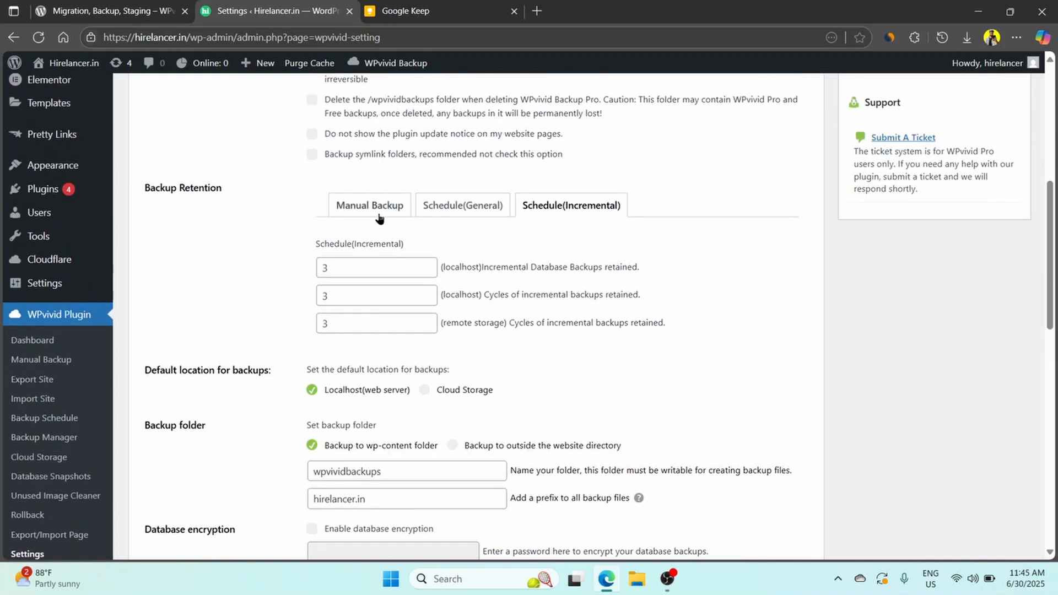
scroll(398, 263, "down", 2)
scroll(313, 270, "up", 3)
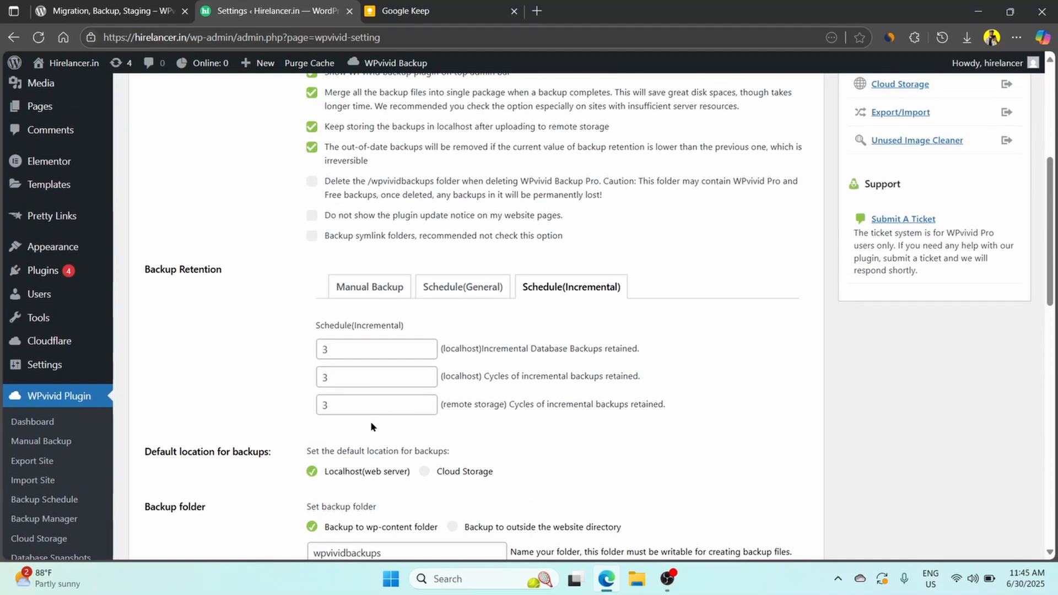
Set the incremental schedule's retention to 1 cycle in remote storage and 2 cycles in localhost.
double_click(359, 410)
type("1")
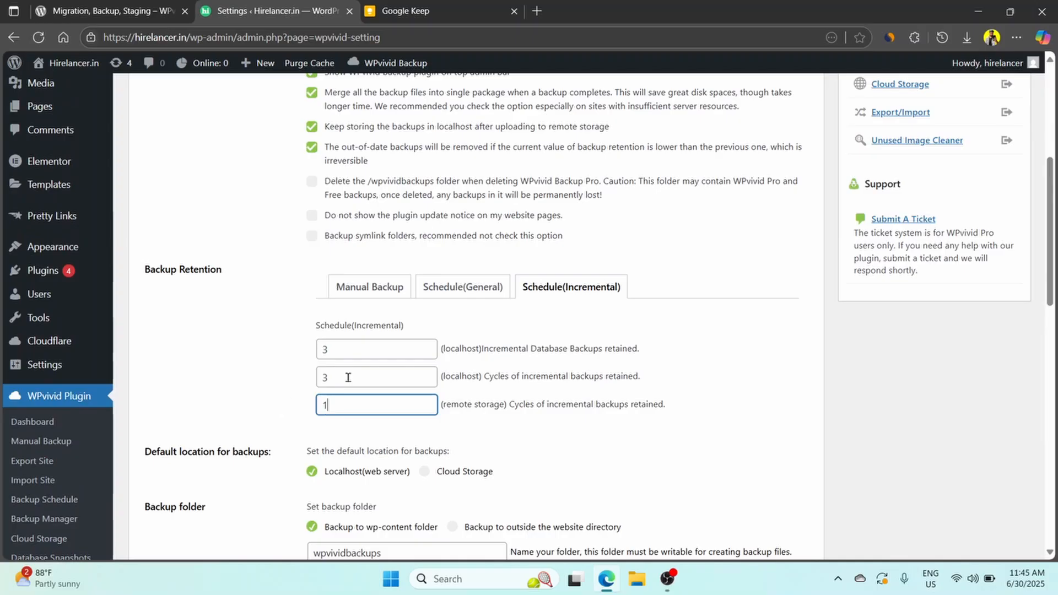
double_click(347, 377)
type("2")
left_click(355, 347)
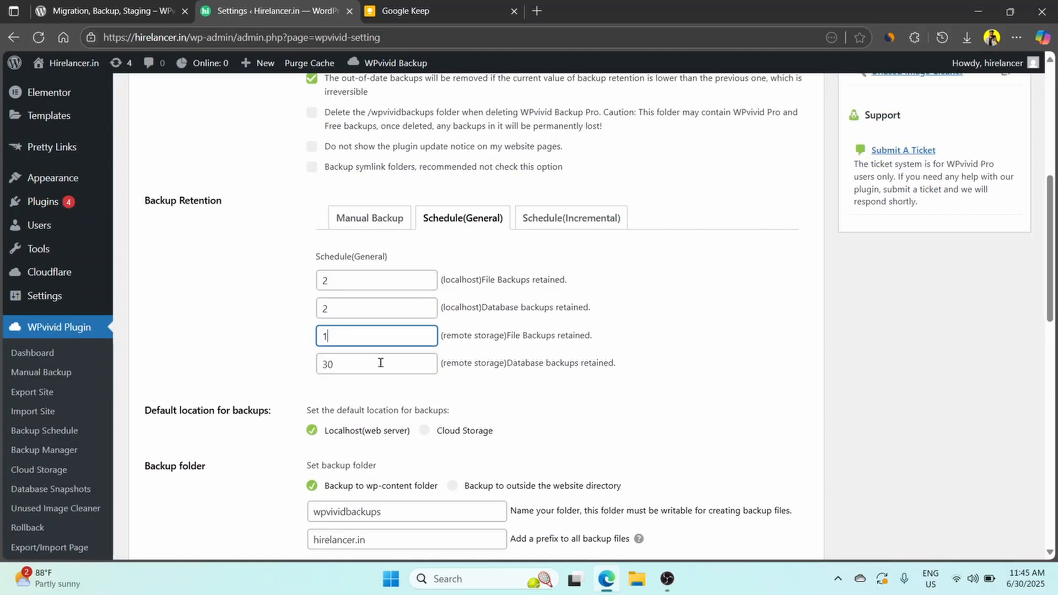
Set the general schedule's retention to 1 for file and database backups in both localhost and remote storage.
double_click(378, 362)
type("1")
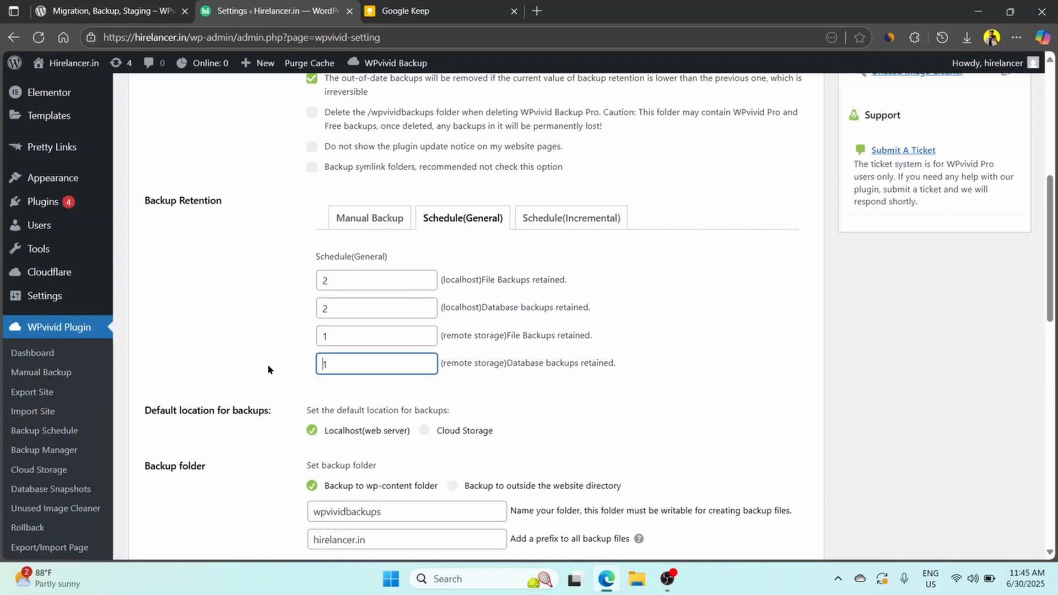
double_click(350, 284)
type("1")
double_click(380, 311)
type("1")
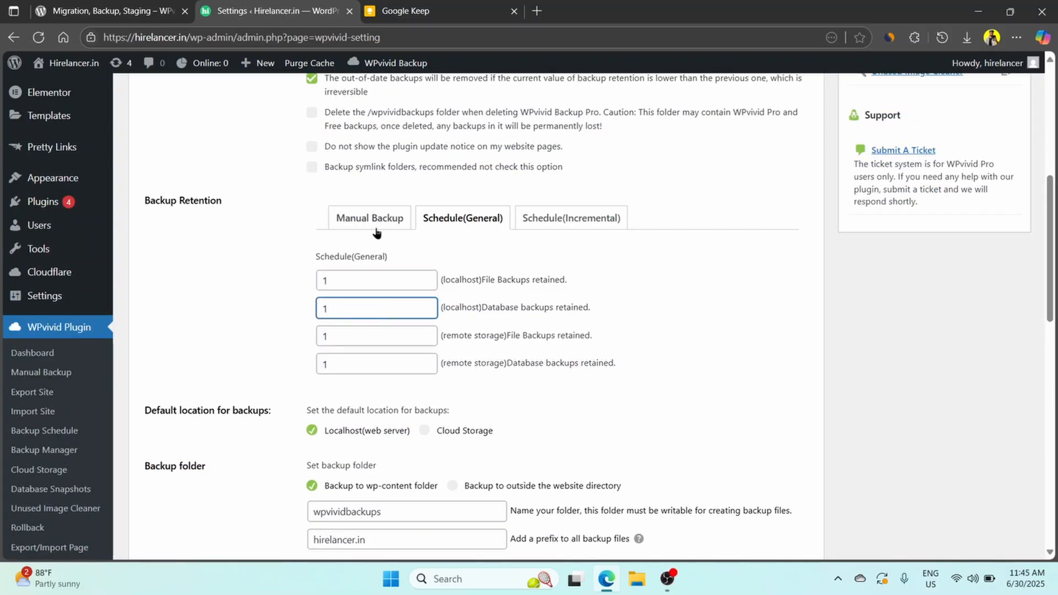
Set the default location for backups to Cloud Storage and save the plugin settings.
scroll(373, 231, "down", 5)
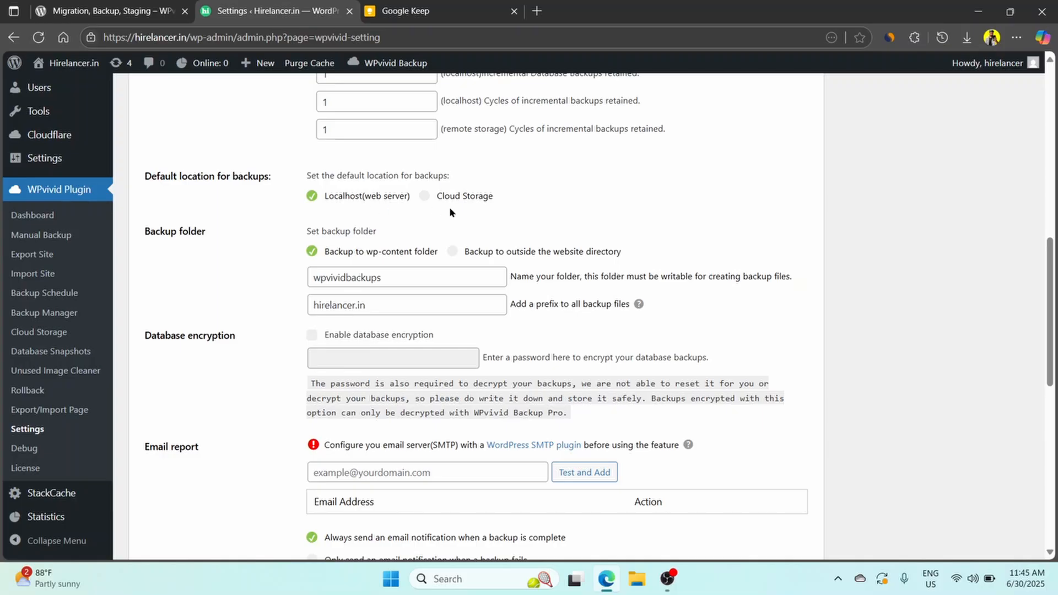
left_click(425, 198)
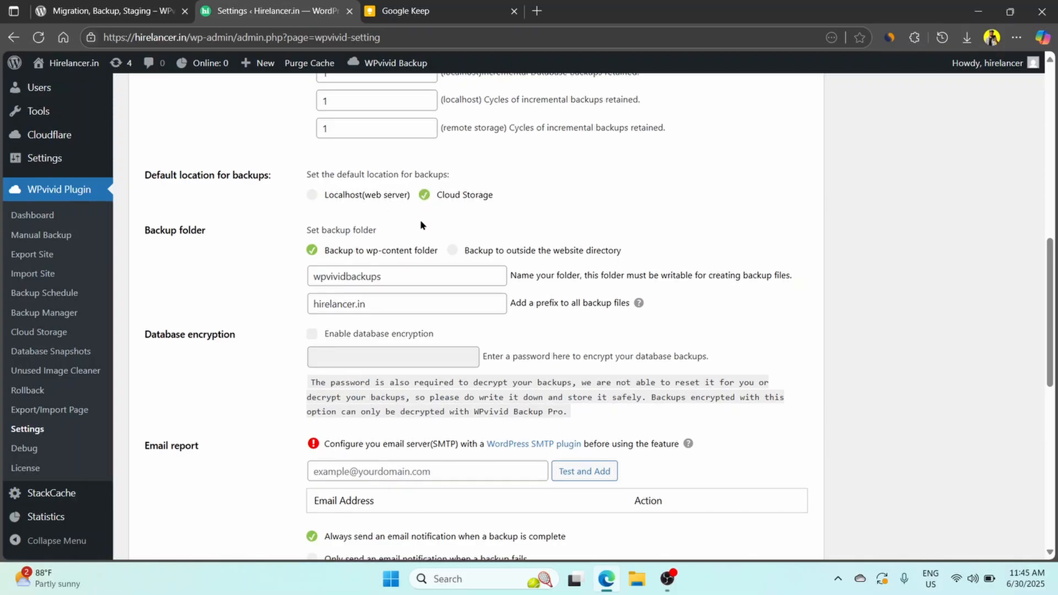
scroll(403, 229, "down", 1)
scroll(397, 235, "down", 4)
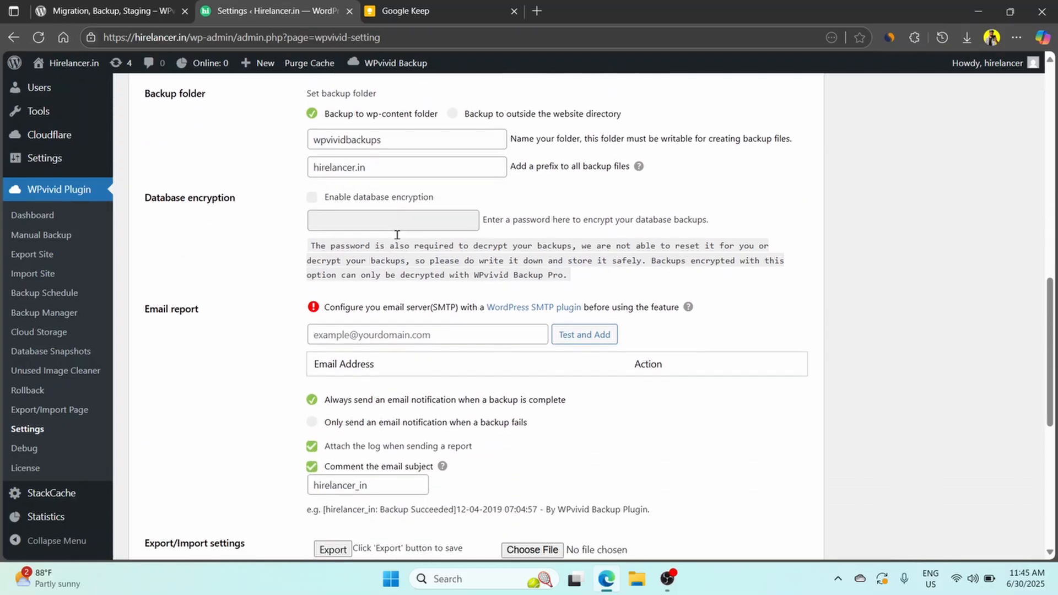
scroll(397, 239, "down", 2)
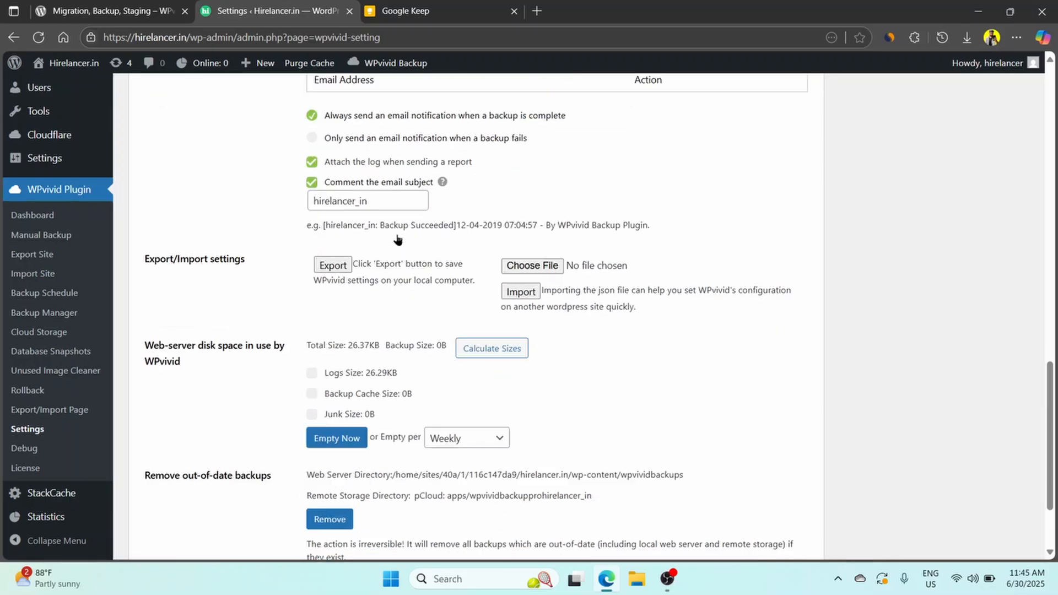
scroll(397, 239, "down", 1)
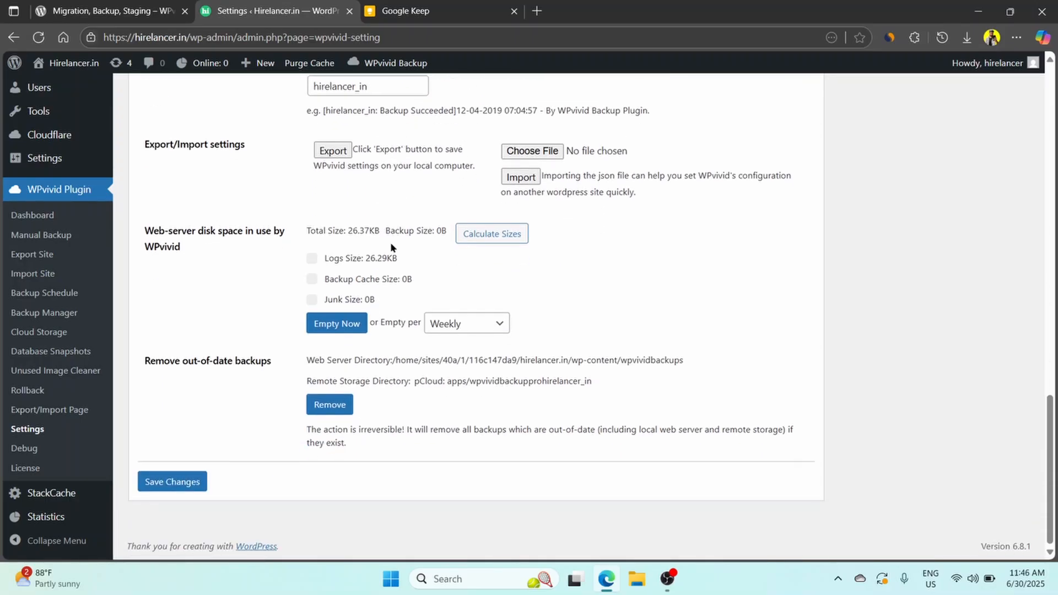
left_click(164, 479)
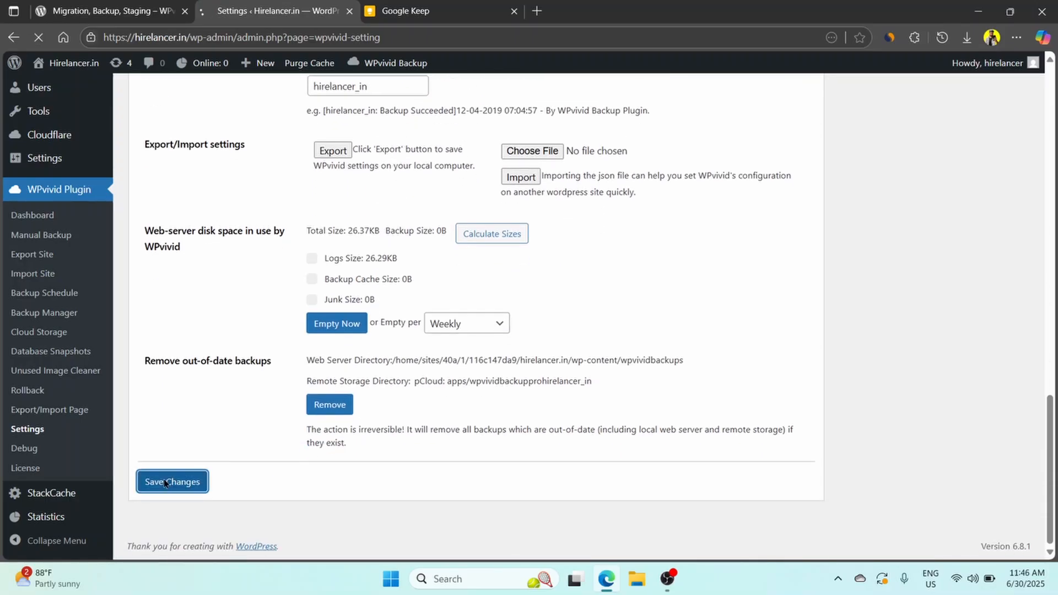
Review the saved general options, manual backup retention values and default backup location.
scroll(435, 343, "down", 8)
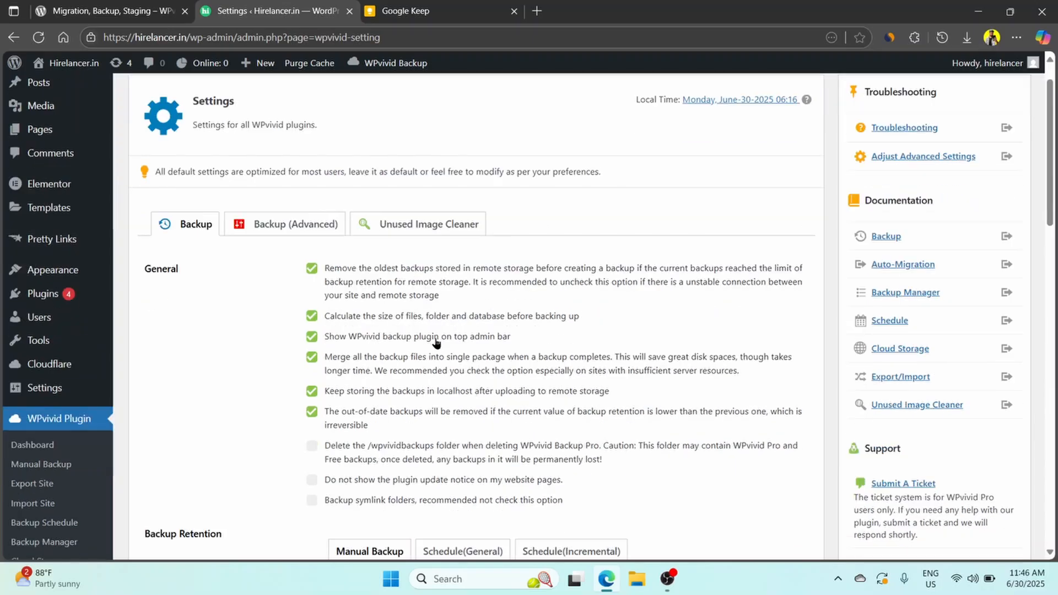
scroll(435, 342, "down", 12)
scroll(435, 339, "up", 18)
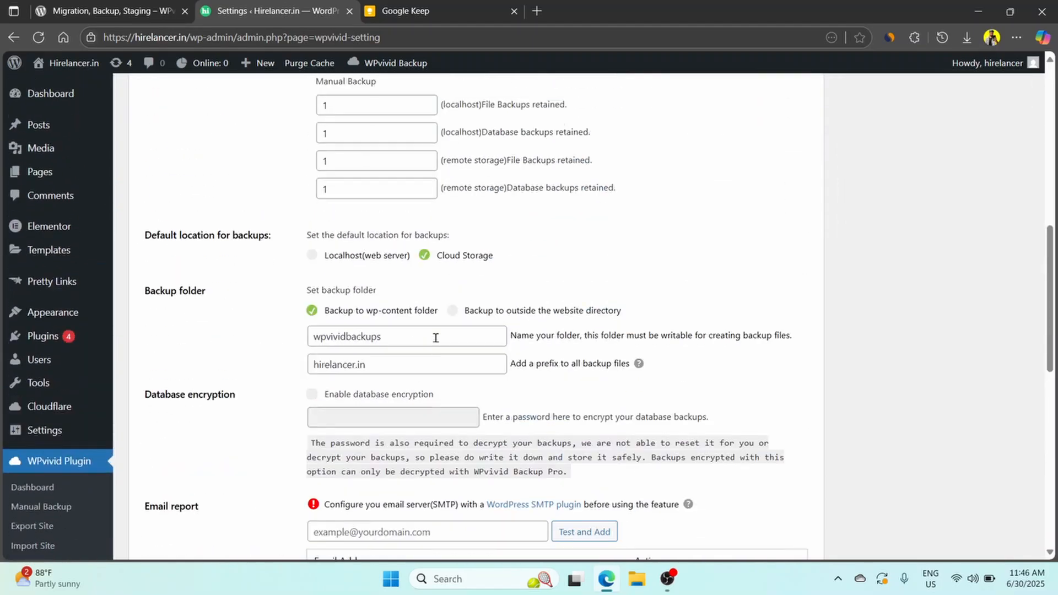
scroll(436, 337, "up", 1)
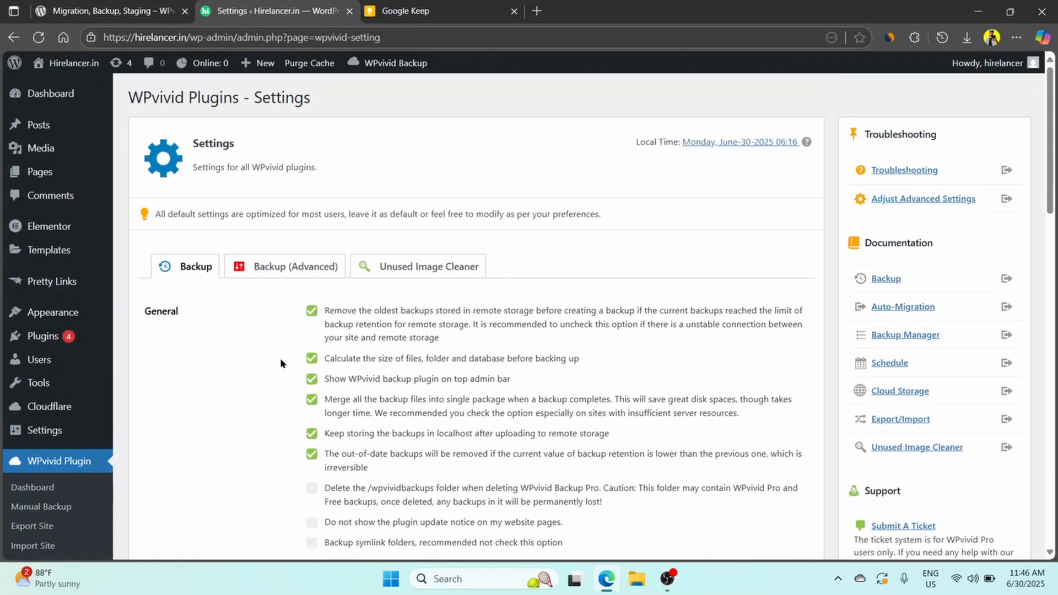